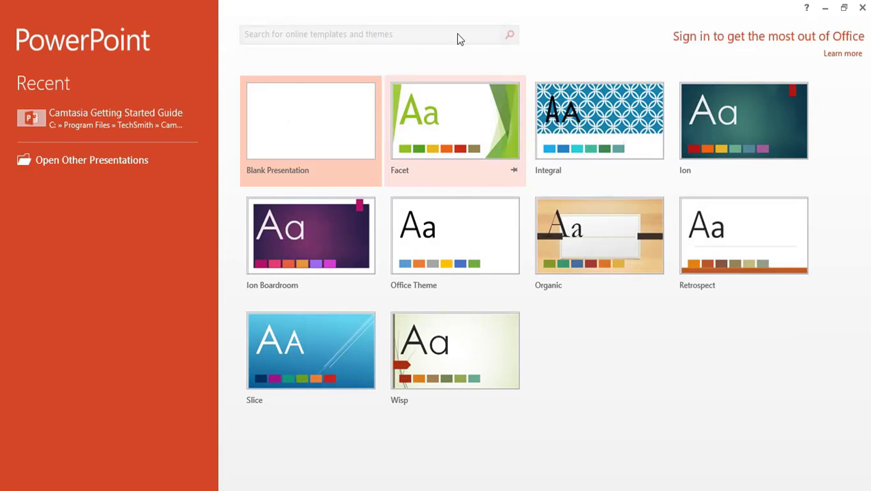
Start a new blank presentation and give its slide the Blank layout.
{"action": "left_click", "coordinate": [291, 123]}
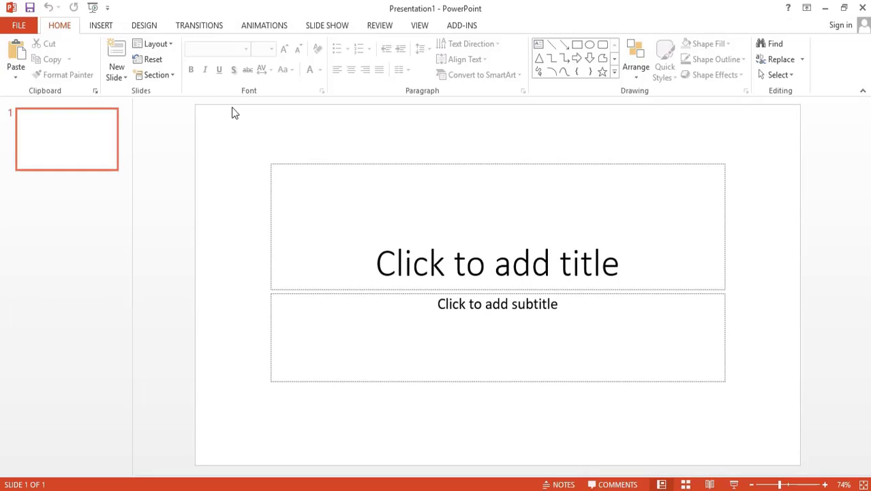
{"action": "left_click", "coordinate": [171, 45]}
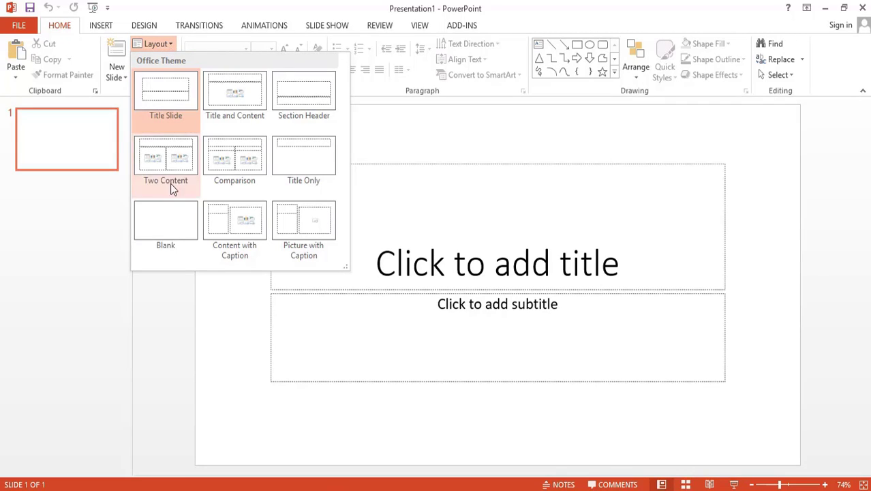
{"action": "left_click", "coordinate": [172, 228]}
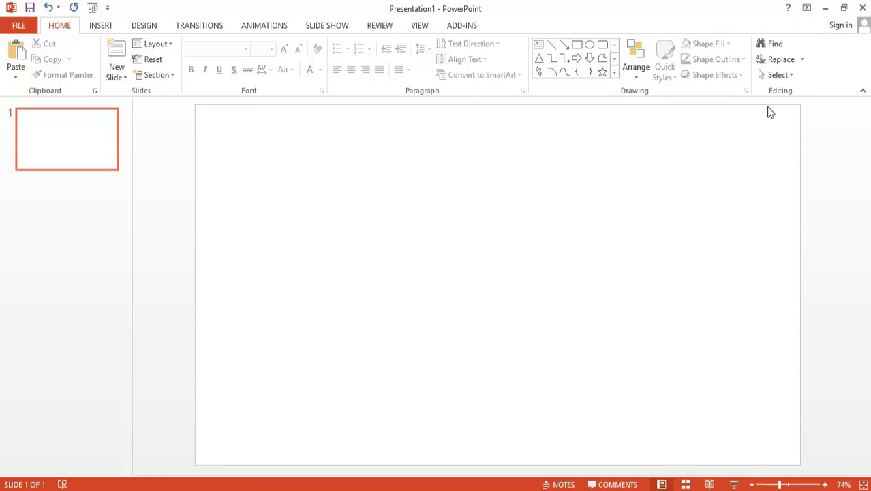
Draw a rectangle covering the whole slide and fill it green.
{"action": "left_click", "coordinate": [604, 46]}
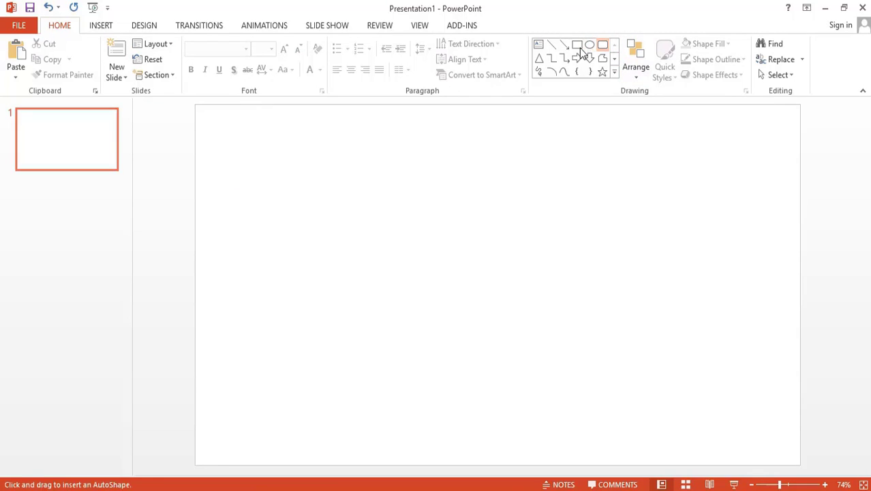
{"action": "left_click", "coordinate": [579, 48]}
{"action": "mouse_move", "coordinate": [195, 105]}
{"action": "left_mouse_down"}
{"action": "mouse_move", "coordinate": [271, 460]}
{"action": "mouse_move", "coordinate": [803, 466]}
{"action": "left_mouse_up"}
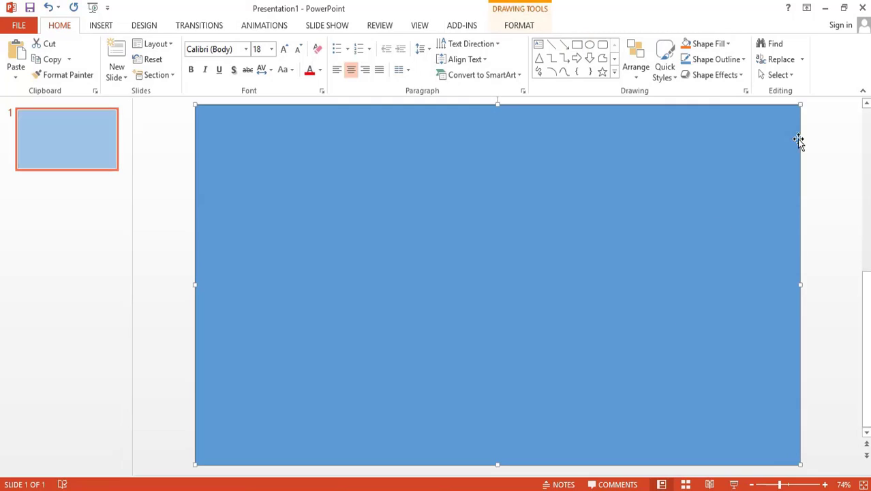
{"action": "left_click", "coordinate": [724, 51]}
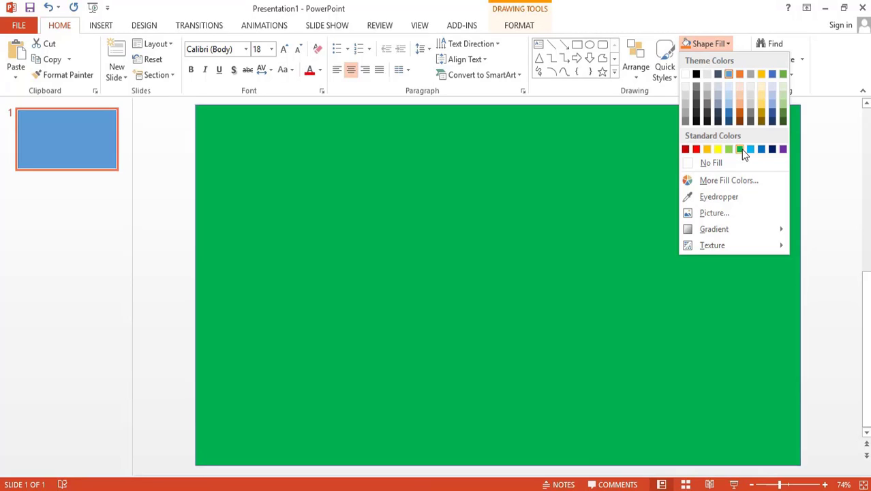
{"action": "left_click", "coordinate": [741, 150]}
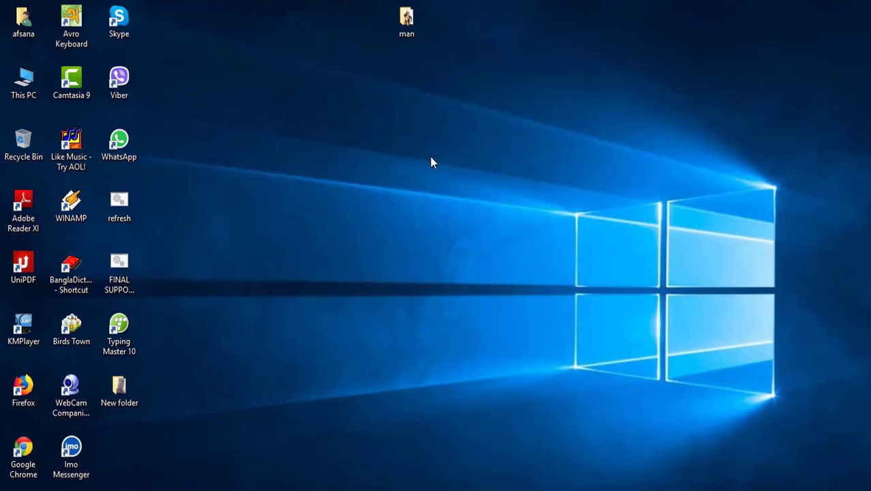
Open the man folder on the desktop and copy the tgf picture.
{"action": "double_click", "coordinate": [407, 27]}
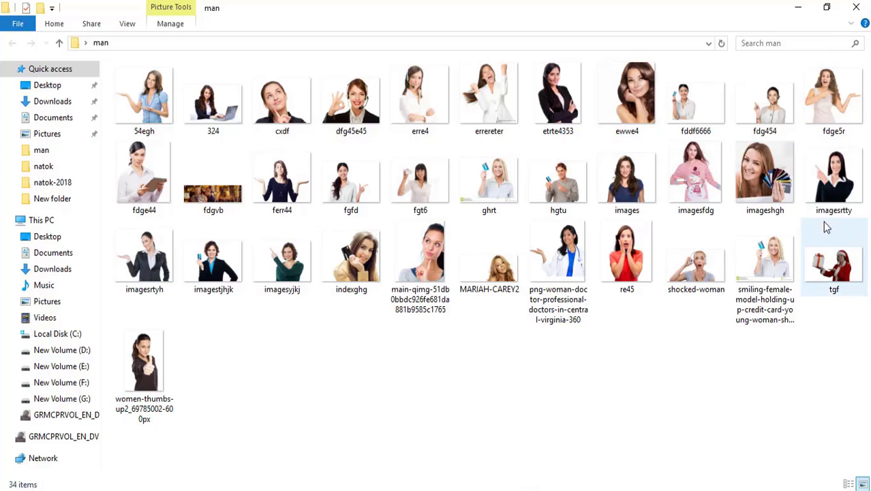
{"action": "right_click", "coordinate": [844, 287]}
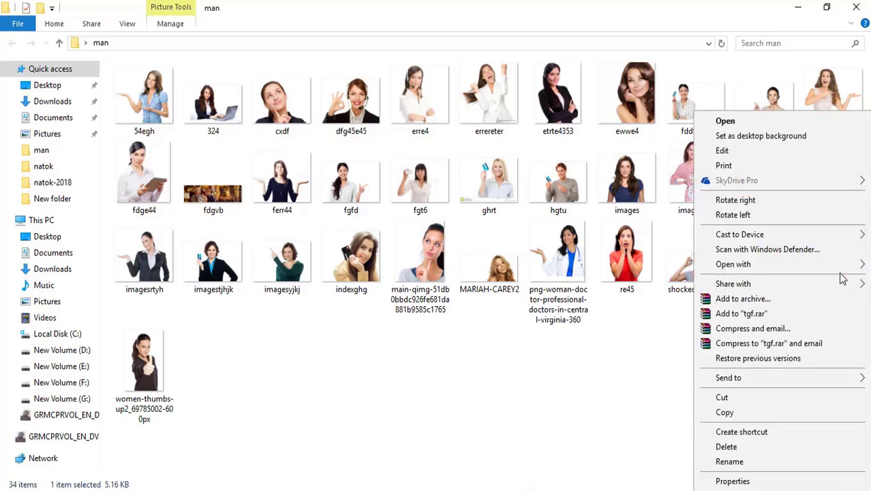
{"action": "left_click", "coordinate": [725, 412]}
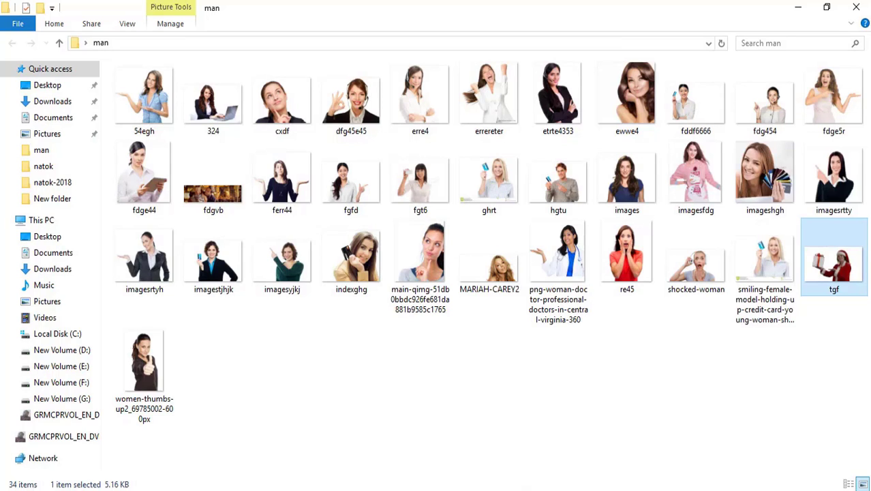
Paste the Santa picture onto the green slide and move it up and left.
{"action": "key", "text": "alt+Tab"}
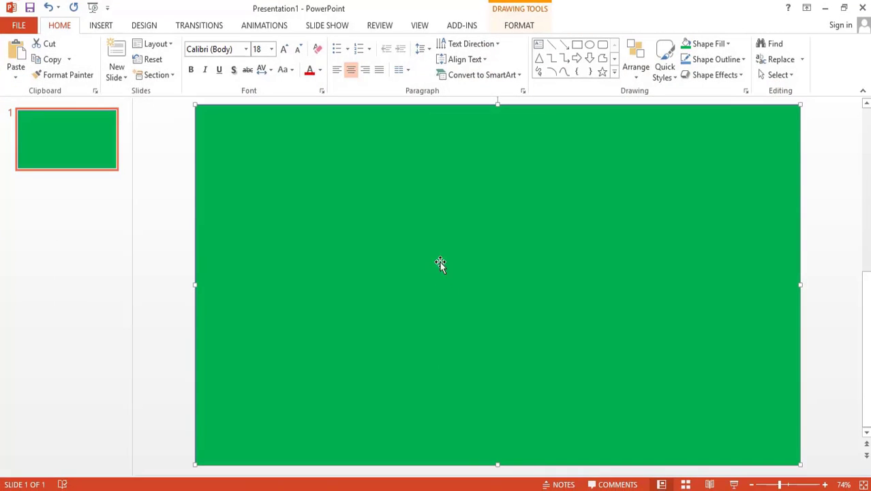
{"action": "right_click", "coordinate": [418, 193]}
{"action": "left_click", "coordinate": [446, 253]}
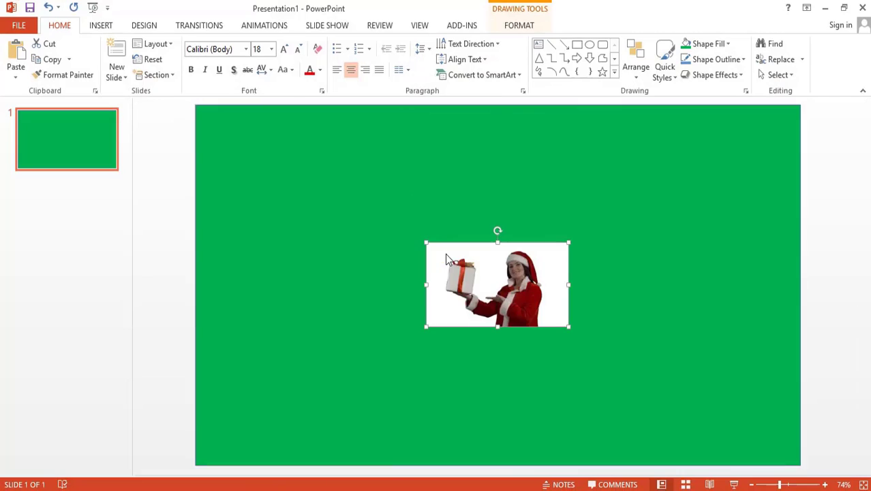
{"action": "left_click_drag", "start_coordinate": [443, 252], "coordinate": [313, 201]}
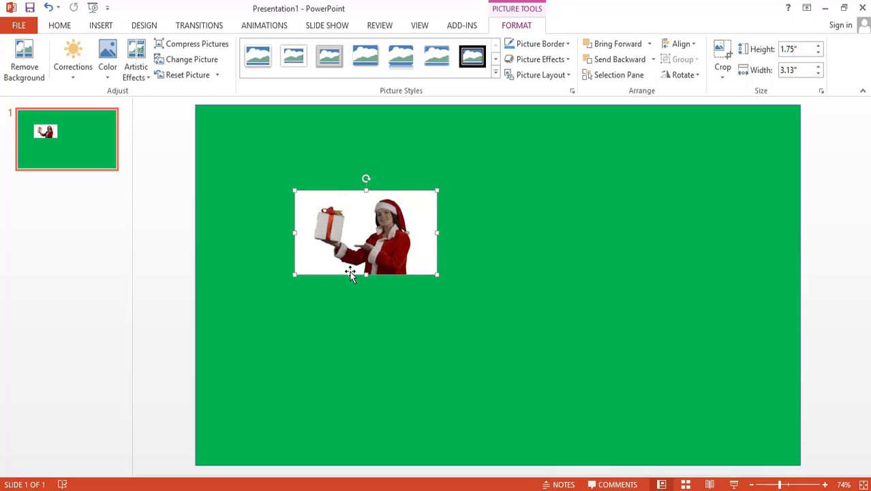
Remove the picture's white background, extending the kept area to its top and bottom.
{"action": "left_click", "coordinate": [25, 67]}
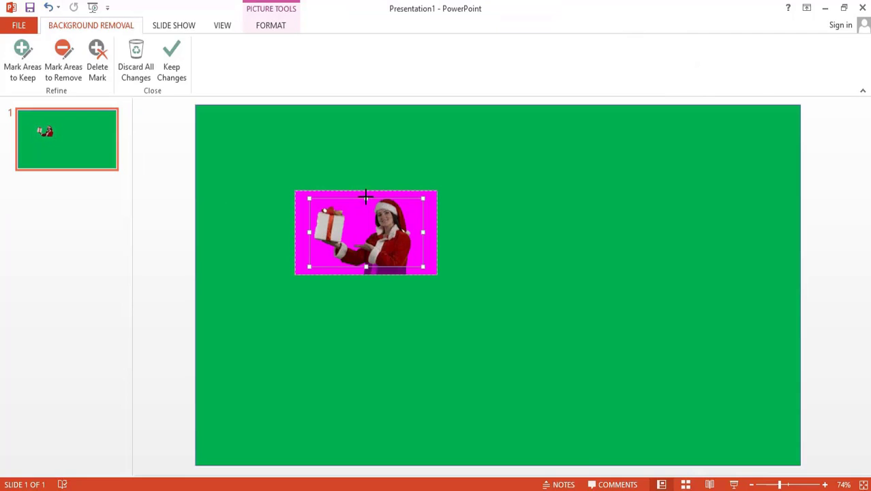
{"action": "left_click_drag", "start_coordinate": [366, 198], "coordinate": [366, 190]}
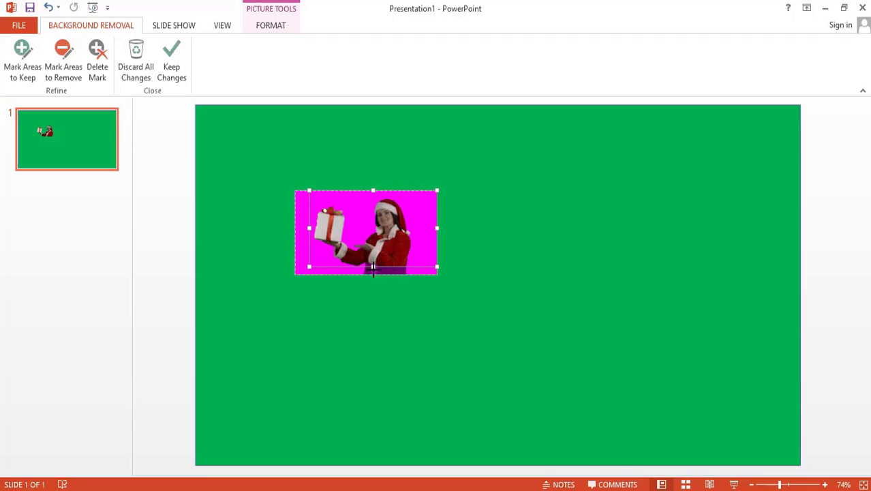
{"action": "left_click_drag", "start_coordinate": [373, 266], "coordinate": [374, 273]}
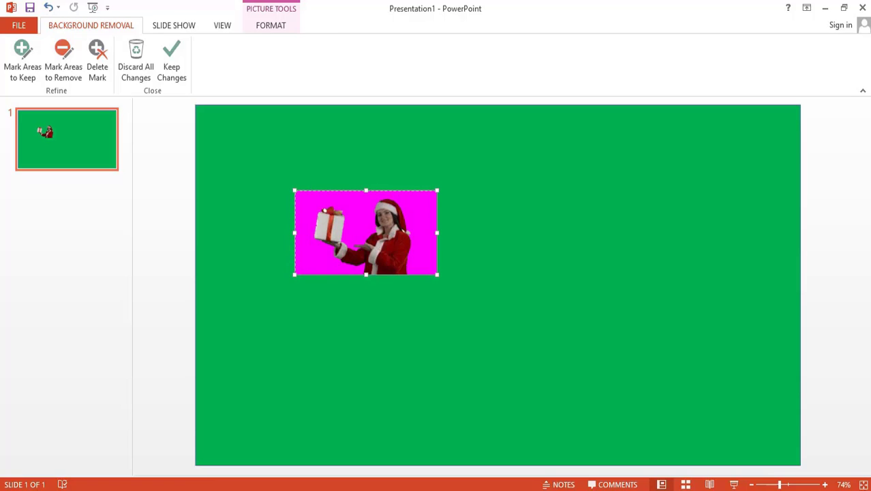
{"action": "left_click", "coordinate": [174, 66]}
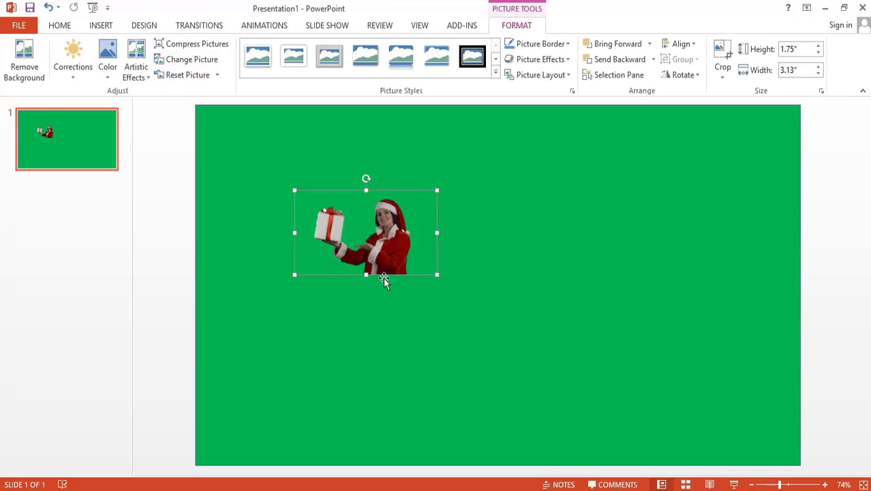
Move the Santa cut-out over to the right side of the slide.
{"action": "left_click", "coordinate": [470, 282]}
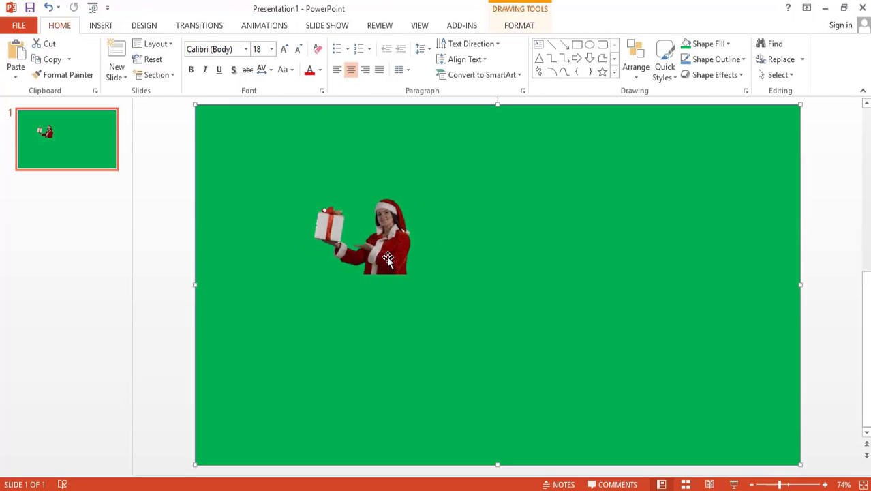
{"action": "left_click", "coordinate": [387, 259]}
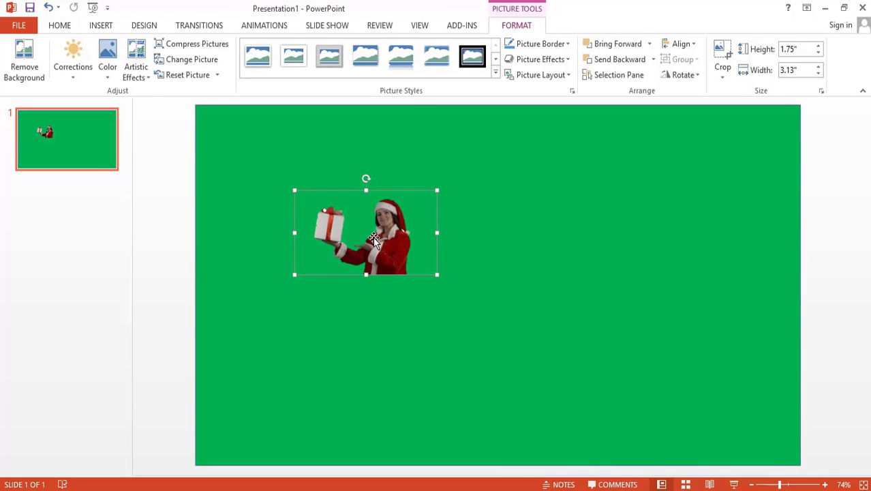
{"action": "left_click_drag", "start_coordinate": [373, 237], "coordinate": [558, 225]}
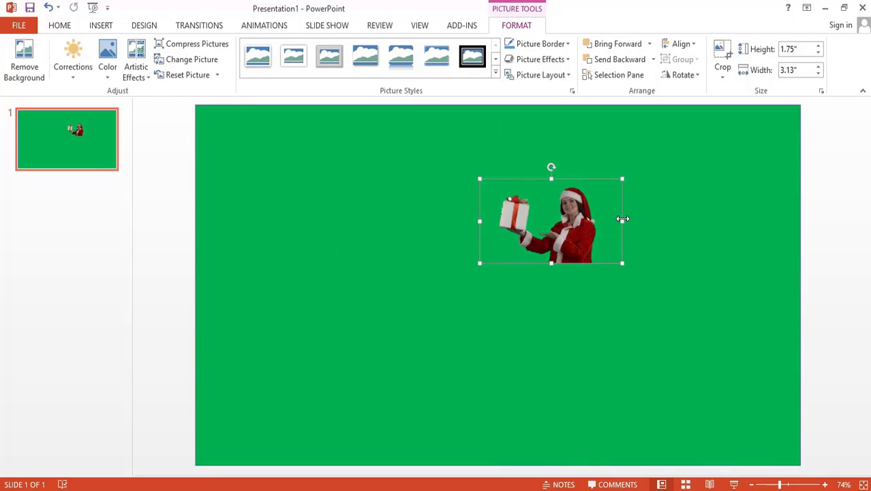
{"action": "left_click_drag", "start_coordinate": [622, 219], "coordinate": [744, 260]}
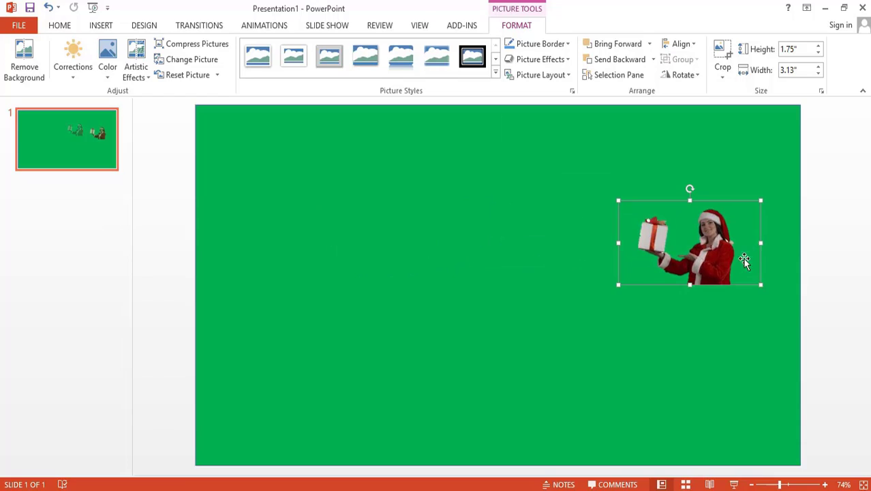
Stretch the Santa cut-out to the slide's top, bottom and right edge at 7.5" by 5.38".
{"action": "left_click_drag", "start_coordinate": [761, 243], "coordinate": [800, 252]}
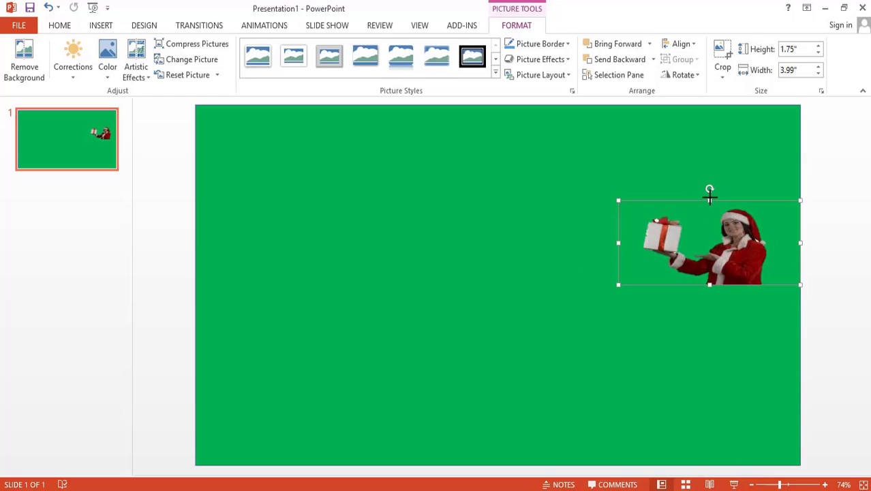
{"action": "left_click_drag", "start_coordinate": [709, 200], "coordinate": [696, 105]}
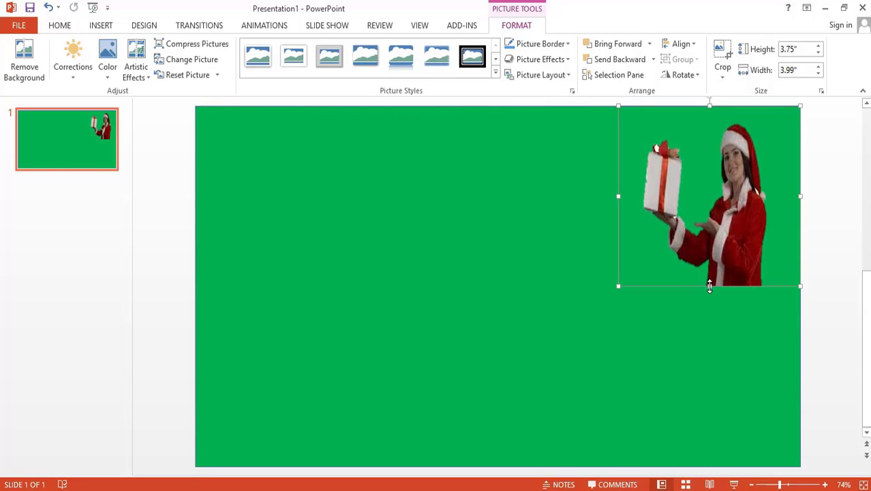
{"action": "left_click_drag", "start_coordinate": [710, 286], "coordinate": [730, 464]}
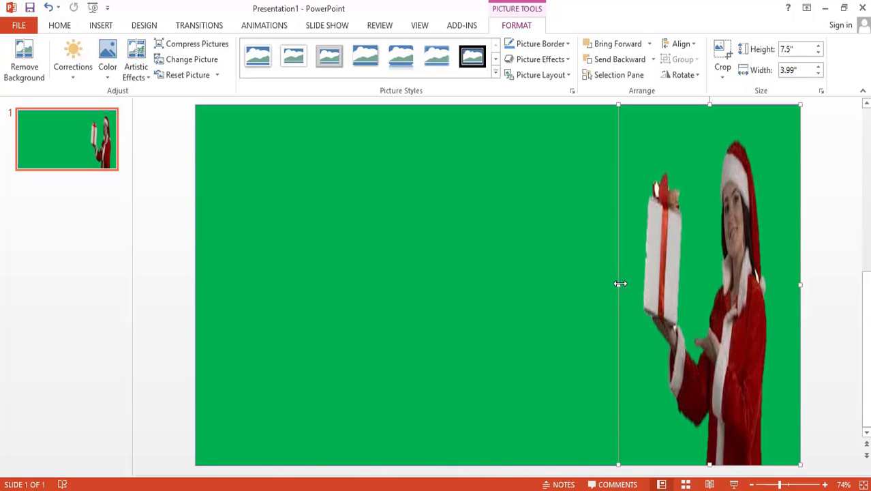
{"action": "left_click_drag", "start_coordinate": [620, 283], "coordinate": [556, 294]}
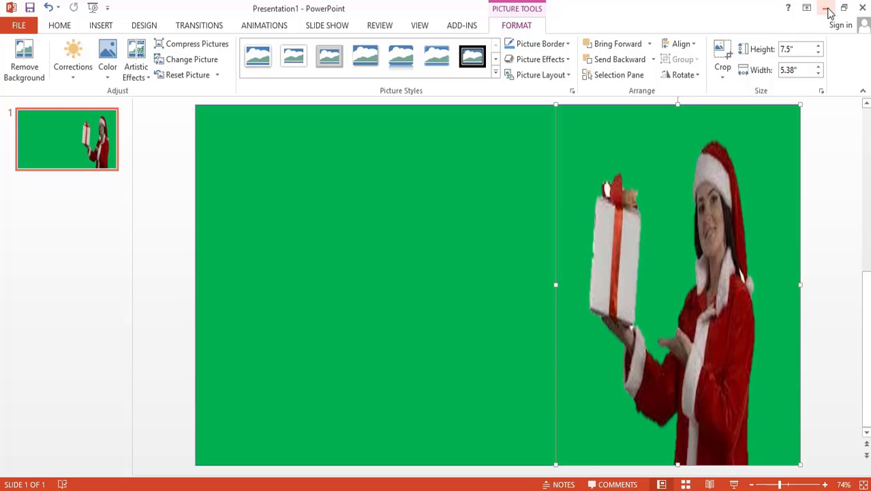
Minimize PowerPoint and copy the fdgvb photo from the man folder.
{"action": "left_click", "coordinate": [826, 8]}
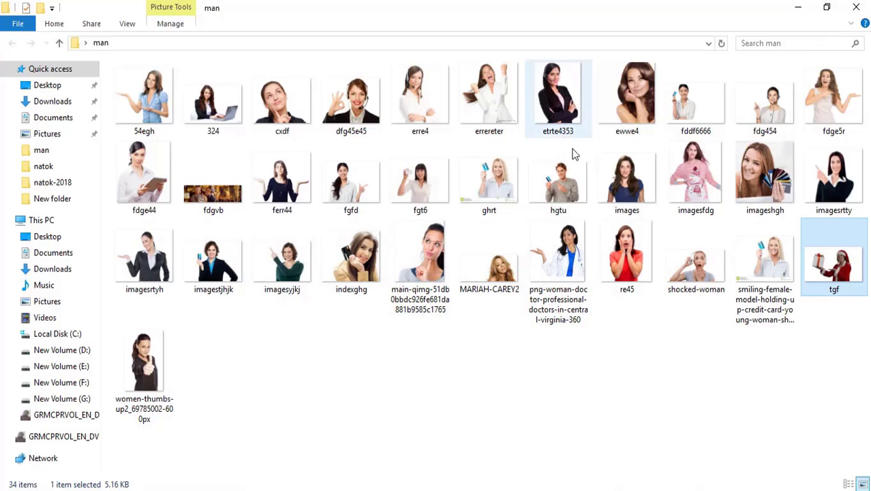
{"action": "right_click", "coordinate": [214, 197]}
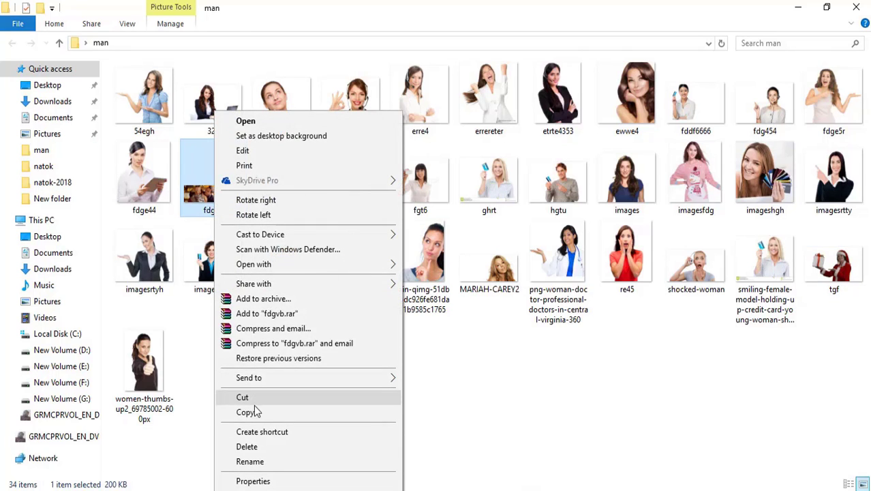
{"action": "left_click", "coordinate": [251, 411]}
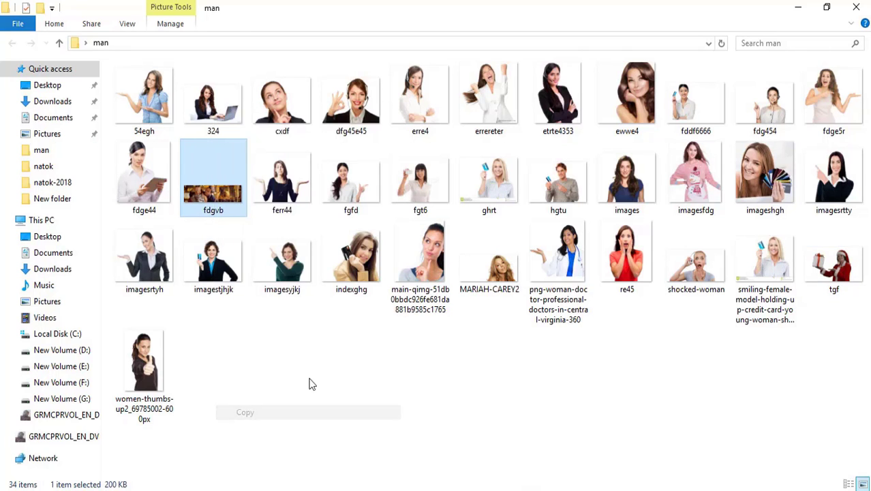
Close the man folder, cancel the stray Move Here menus, and minimize PowerPoint.
{"action": "left_click", "coordinate": [855, 8]}
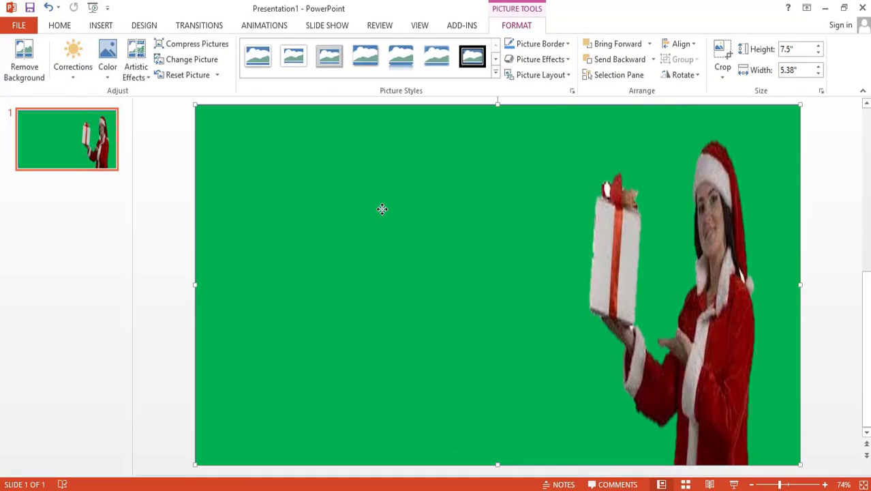
{"action": "right_click", "coordinate": [381, 210]}
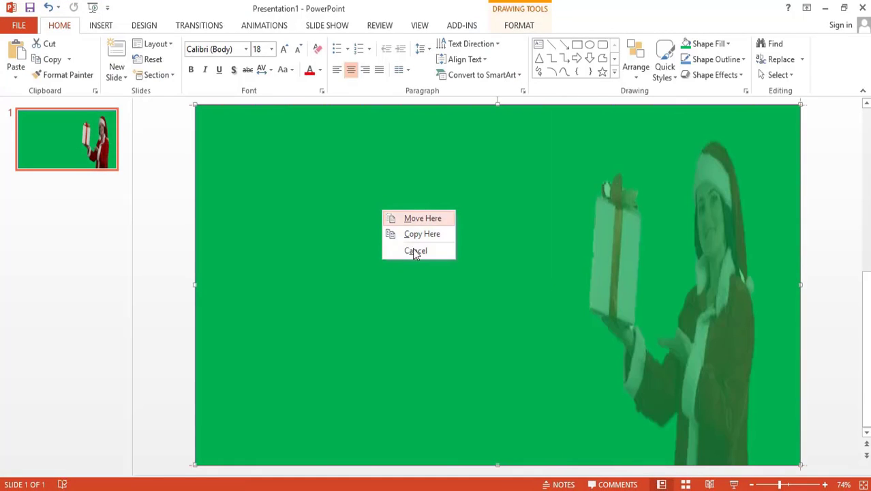
{"action": "right_click", "coordinate": [301, 162]}
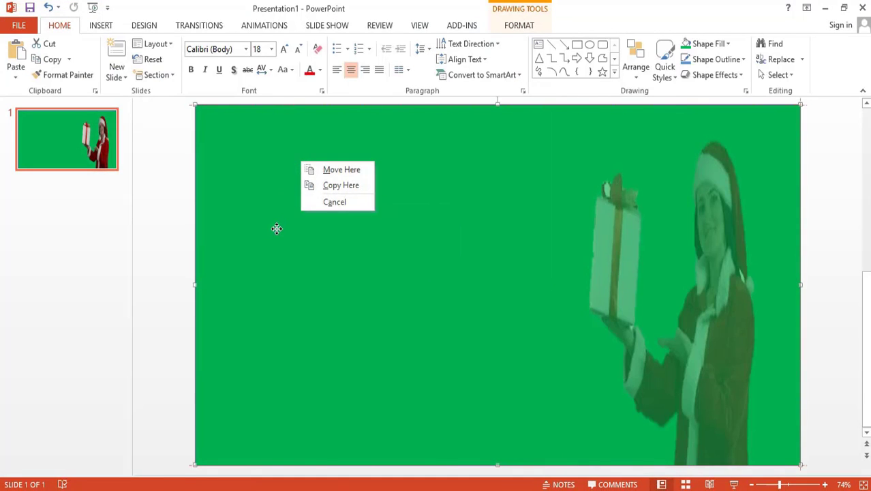
{"action": "key", "text": "Escape"}
{"action": "right_click", "coordinate": [289, 174]}
{"action": "key", "text": "Escape"}
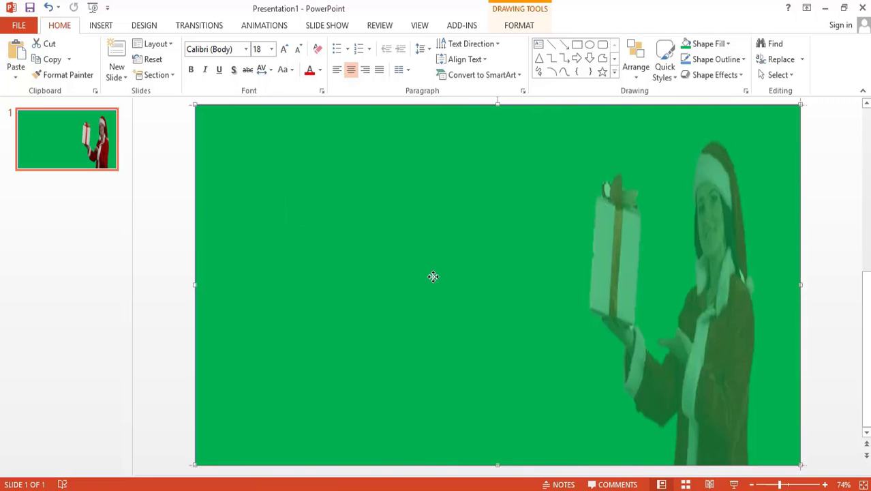
{"action": "left_click", "coordinate": [825, 8]}
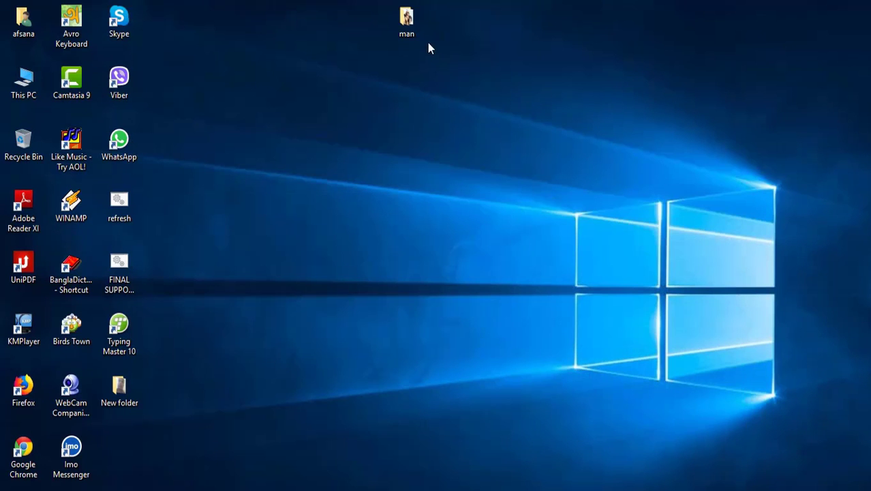
Reopen the man folder and copy the fdgvb photo.
{"action": "double_click", "coordinate": [409, 32]}
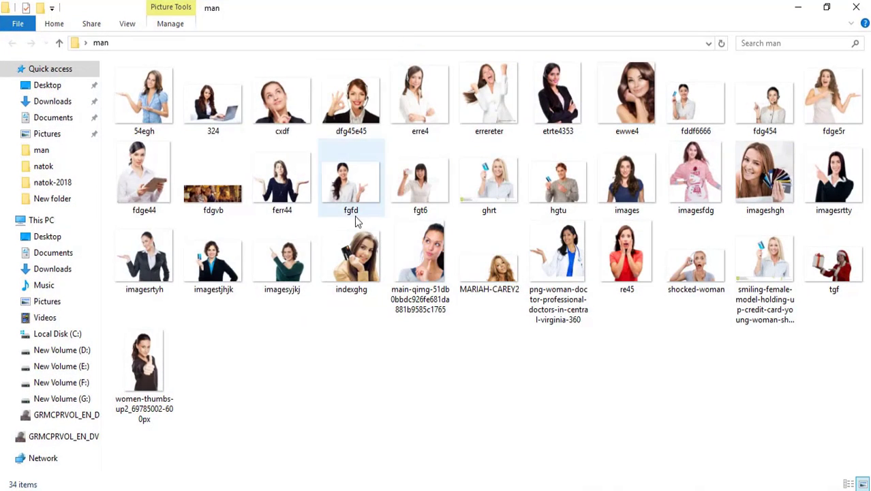
{"action": "right_click", "coordinate": [224, 193]}
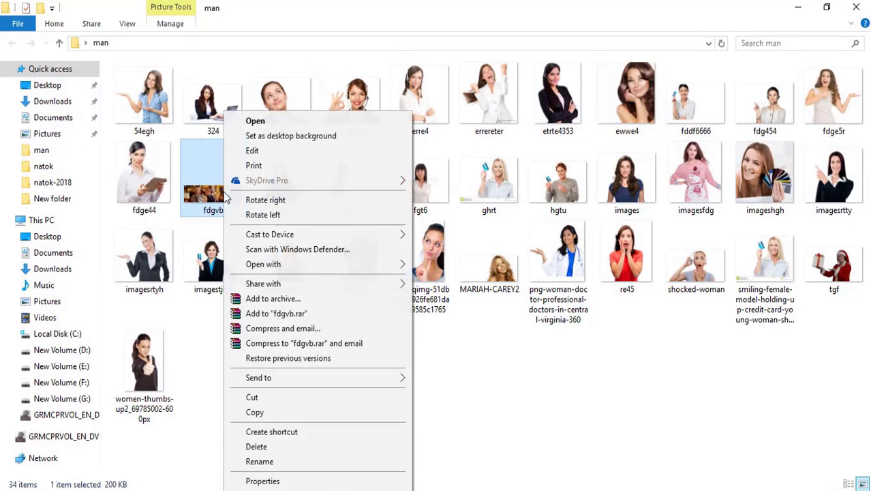
{"action": "left_click", "coordinate": [256, 411]}
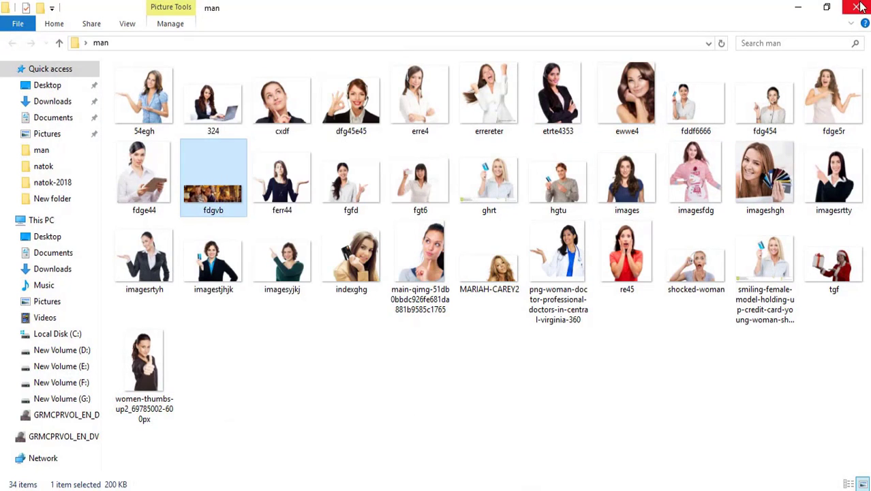
Return to PowerPoint and paste the fdgvb couple photo onto the slide.
{"action": "left_click", "coordinate": [801, 9]}
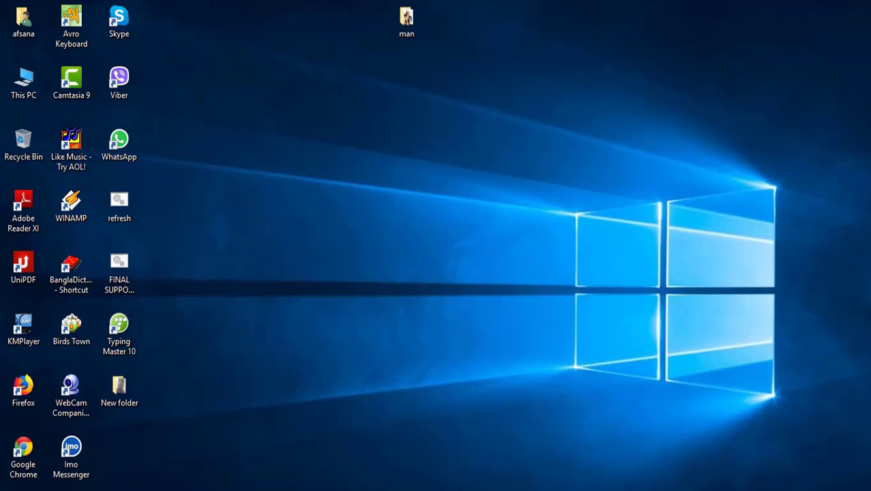
{"action": "left_click", "coordinate": [481, 485]}
{"action": "right_click", "coordinate": [429, 239]}
{"action": "left_click", "coordinate": [453, 295]}
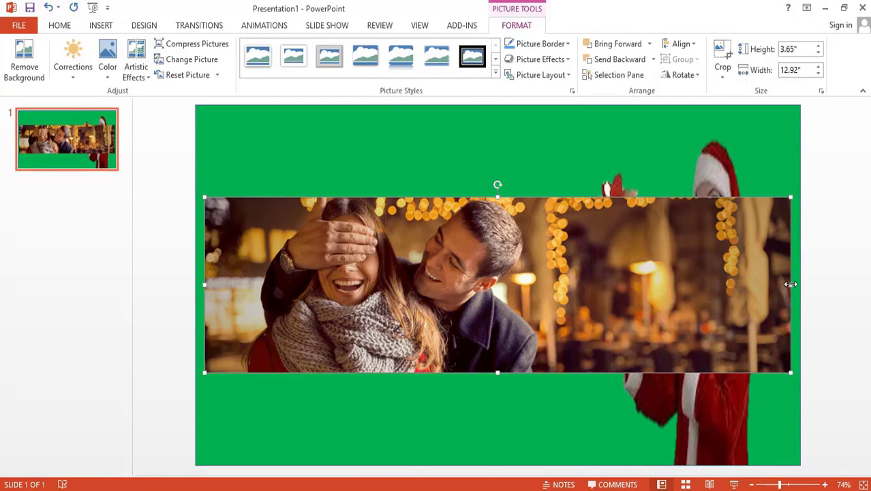
Resize the couple photo to 7.5" high by 8.5" wide on the slide's left, touching the Santa cut-out.
{"action": "mouse_move", "coordinate": [790, 284]}
{"action": "left_mouse_down"}
{"action": "mouse_move", "coordinate": [567, 280]}
{"action": "mouse_move", "coordinate": [584, 286]}
{"action": "left_mouse_up"}
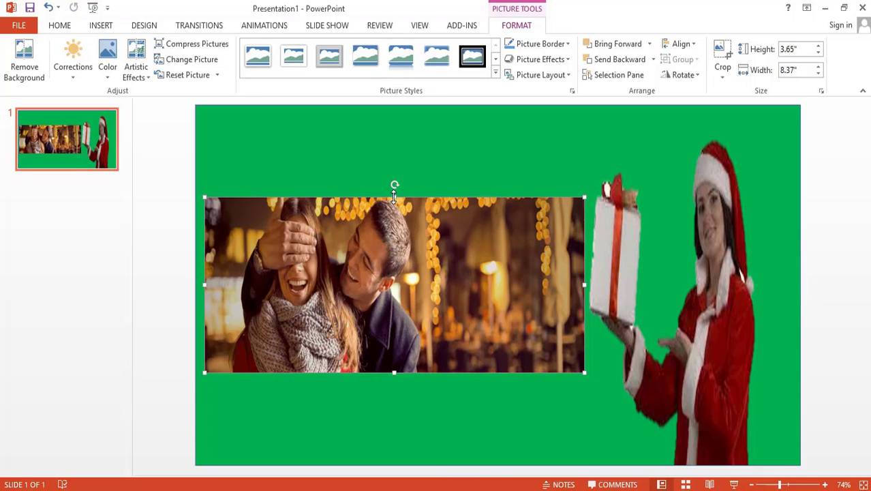
{"action": "left_click_drag", "start_coordinate": [393, 199], "coordinate": [394, 106]}
{"action": "left_click_drag", "start_coordinate": [394, 374], "coordinate": [394, 465]}
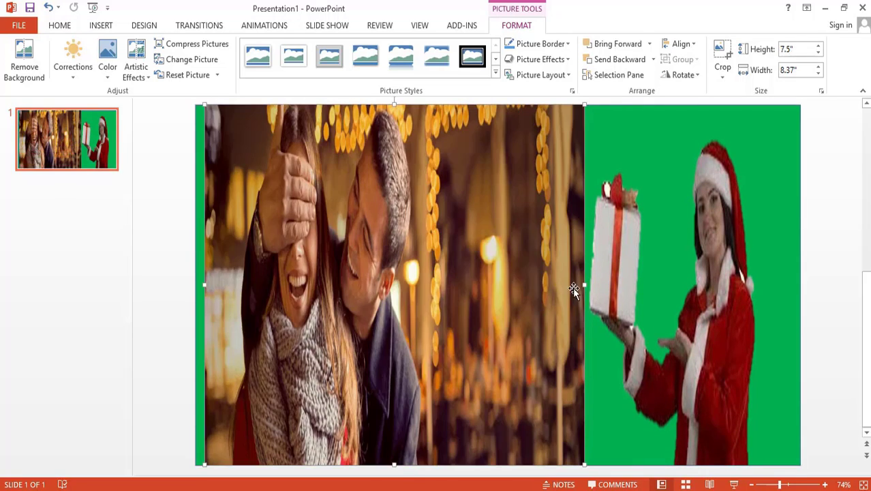
{"action": "left_click_drag", "start_coordinate": [584, 286], "coordinate": [590, 286]}
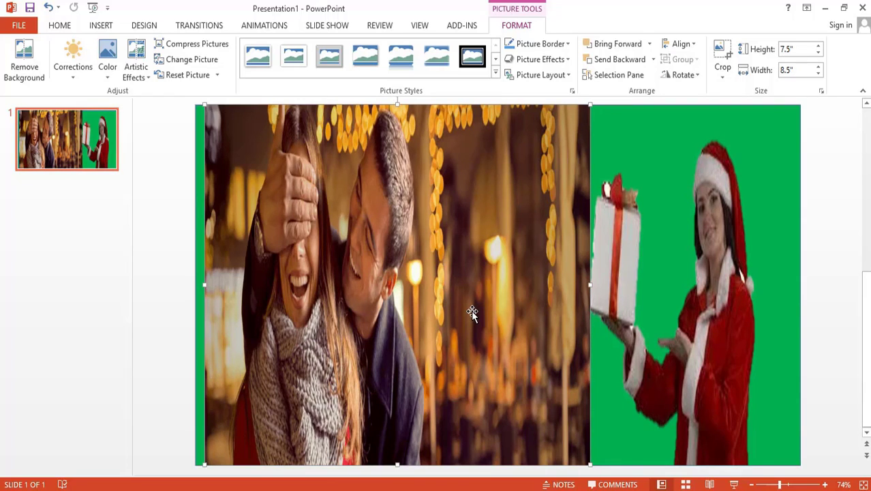
{"action": "left_click", "coordinate": [61, 26]}
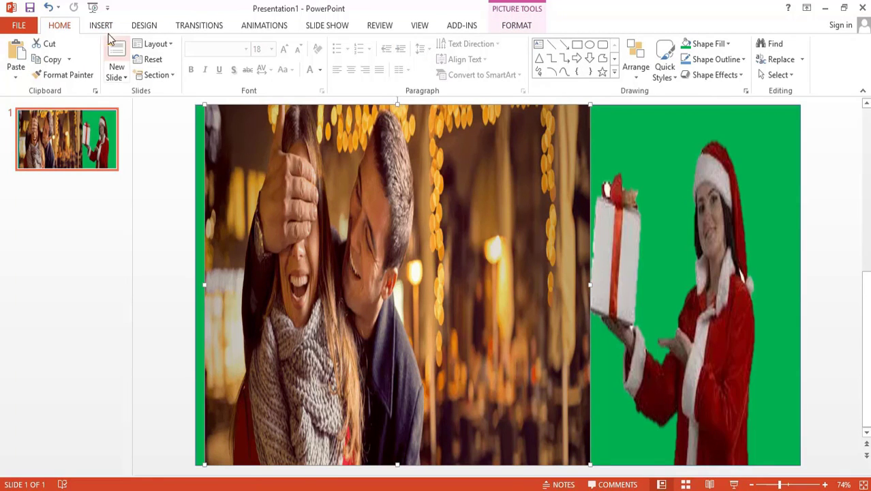
Add a text box reading 'Merry Christmas' low on the couple photo and nudge it up.
{"action": "left_click", "coordinate": [101, 26]}
{"action": "left_click", "coordinate": [460, 62]}
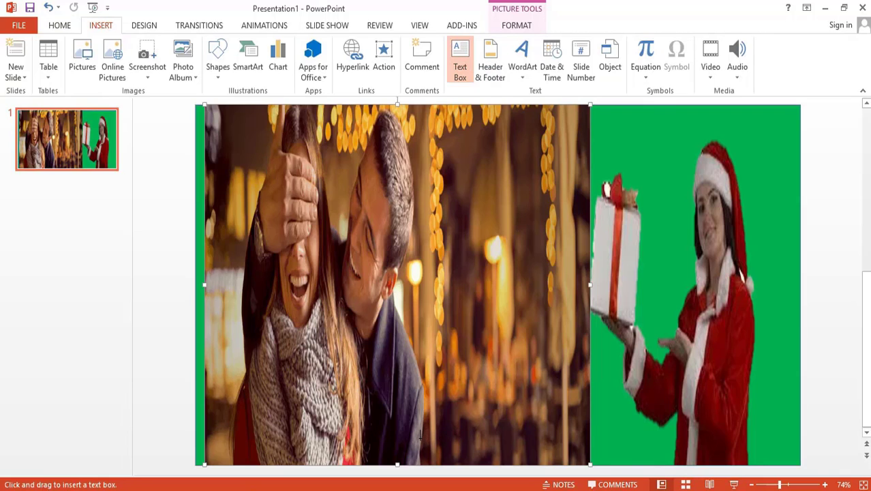
{"action": "left_click", "coordinate": [421, 437]}
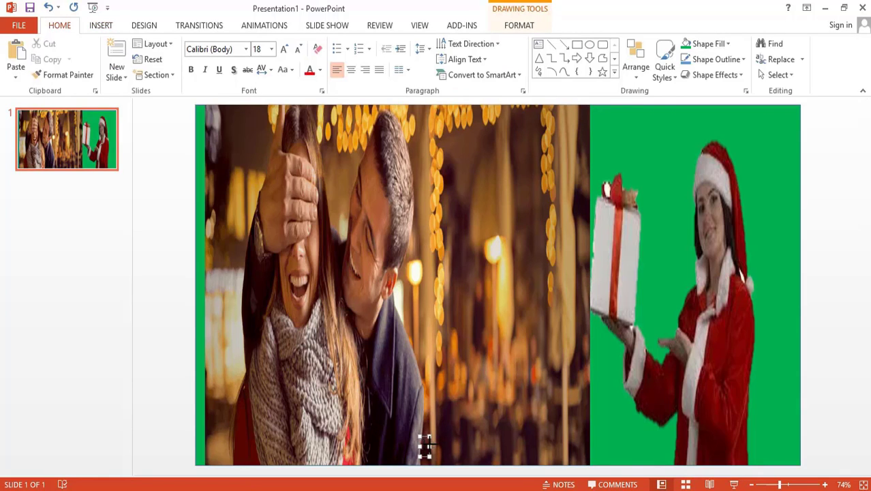
{"action": "type", "text": "Merry Christmas"}
{"action": "left_click", "coordinate": [491, 455]}
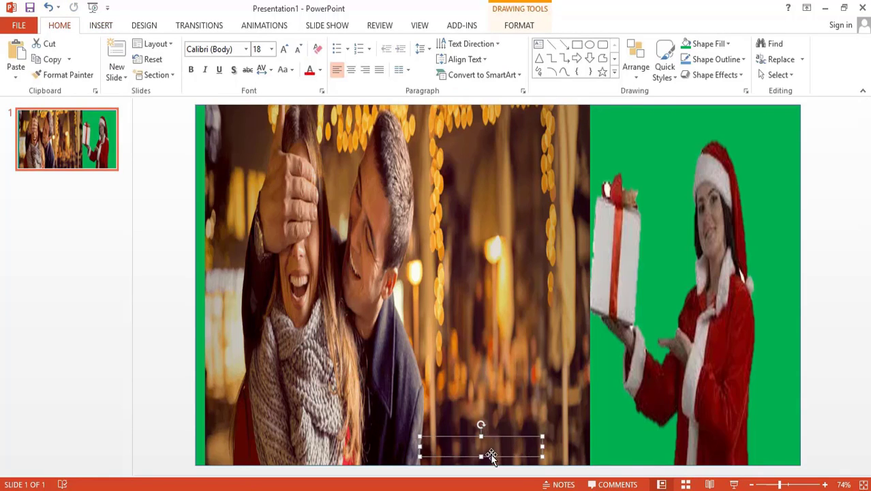
{"action": "left_click_drag", "start_coordinate": [525, 440], "coordinate": [517, 418]}
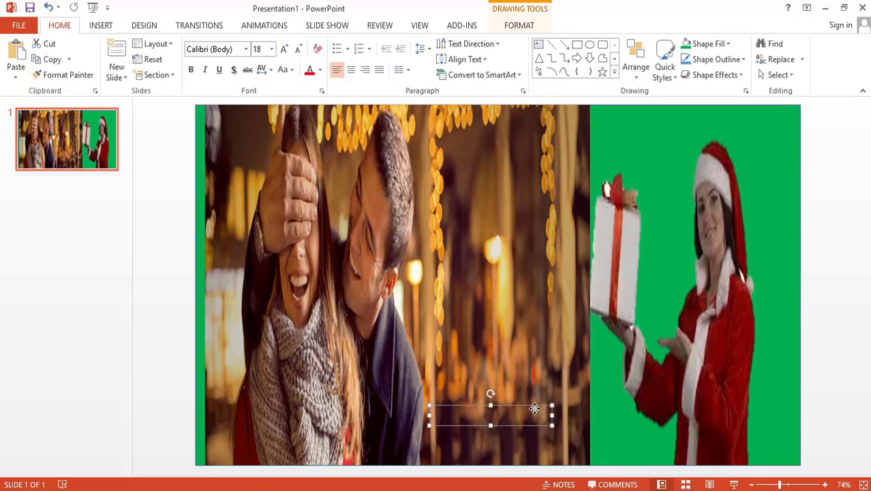
Edit the text box to read 'GIFT FORYOU' and select all its text.
{"action": "double_click", "coordinate": [472, 417]}
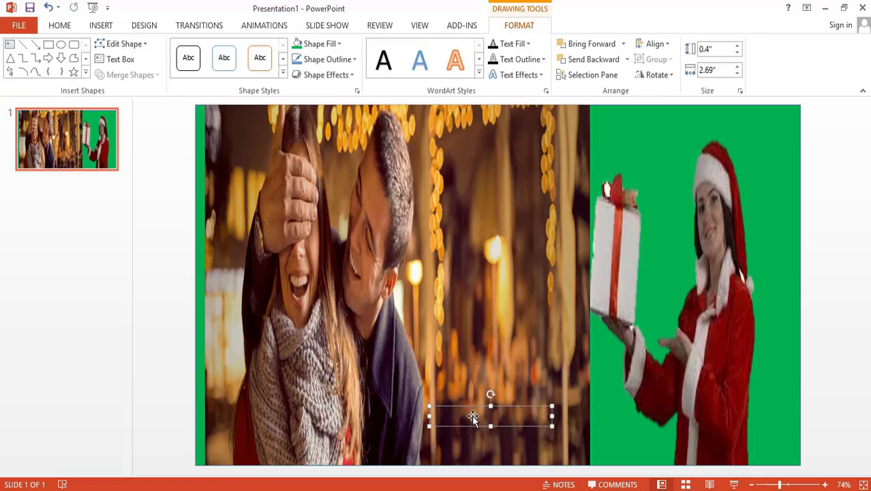
{"action": "left_click", "coordinate": [472, 418]}
{"action": "type", "text": "i"}
{"action": "type", "text": "ft"}
{"action": "type", "text": " O"}
{"action": "type", "text": "OU"}
{"action": "key", "text": "Left"}
{"action": "key", "text": "Left"}
{"action": "key", "text": "Left"}
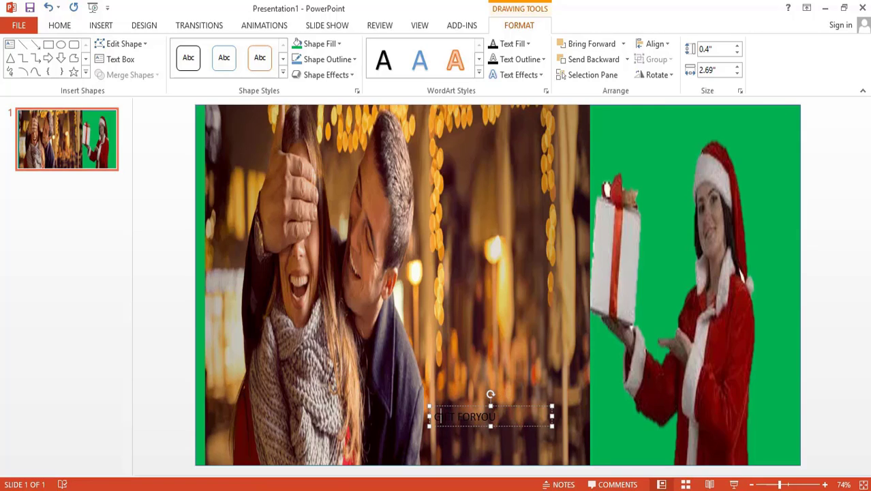
{"action": "double_click", "coordinate": [444, 416]}
{"action": "left_click_drag", "start_coordinate": [434, 416], "coordinate": [504, 416]}
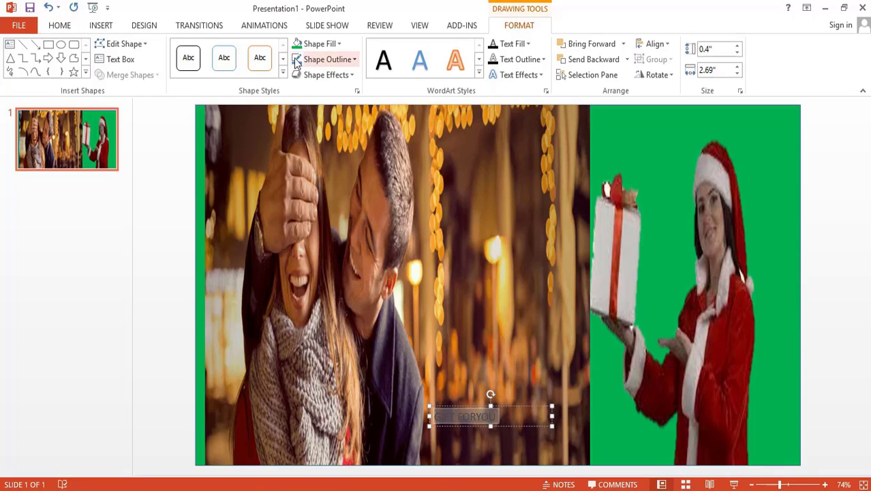
Make the caption yellow at font size 28.
{"action": "left_click", "coordinate": [58, 27]}
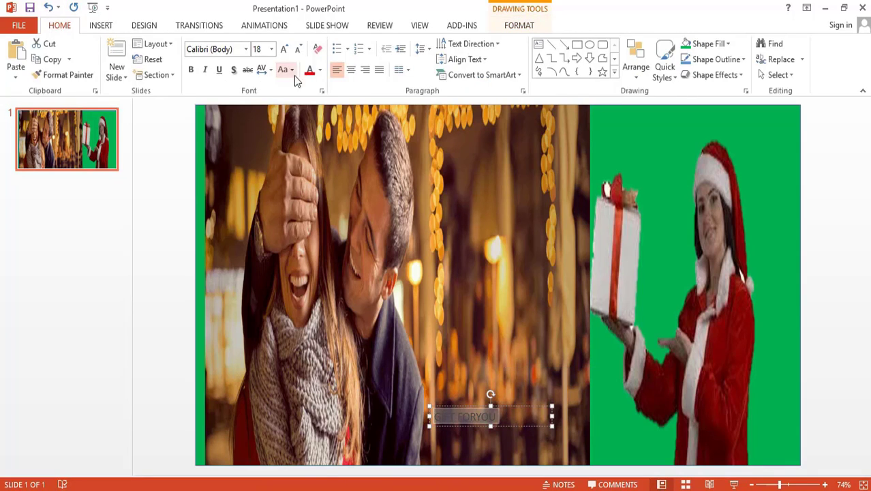
{"action": "left_click", "coordinate": [321, 70]}
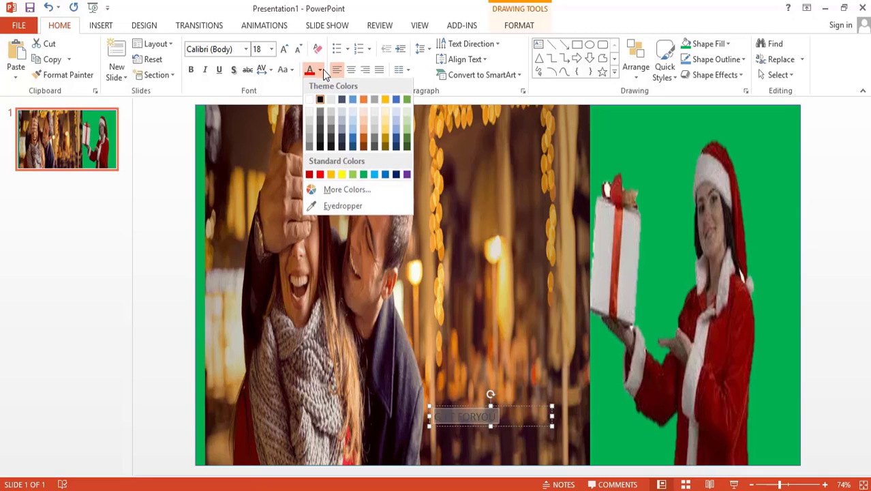
{"action": "left_click", "coordinate": [340, 176]}
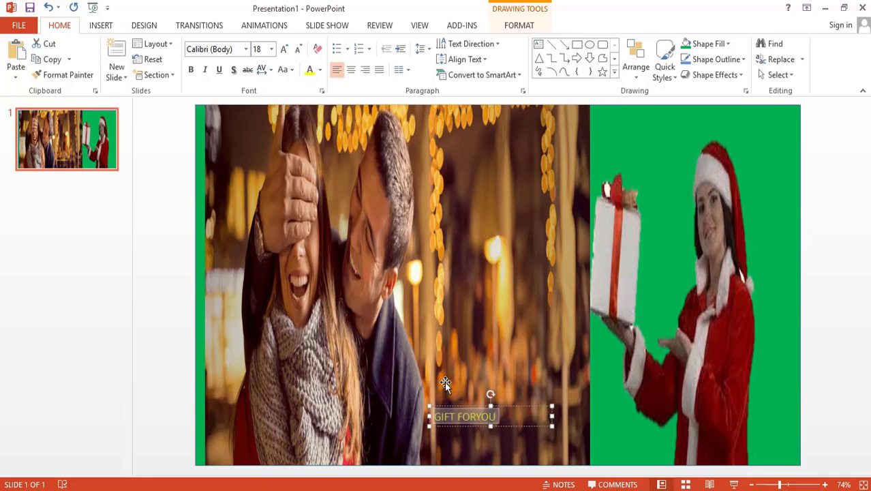
{"action": "left_click", "coordinate": [272, 50]}
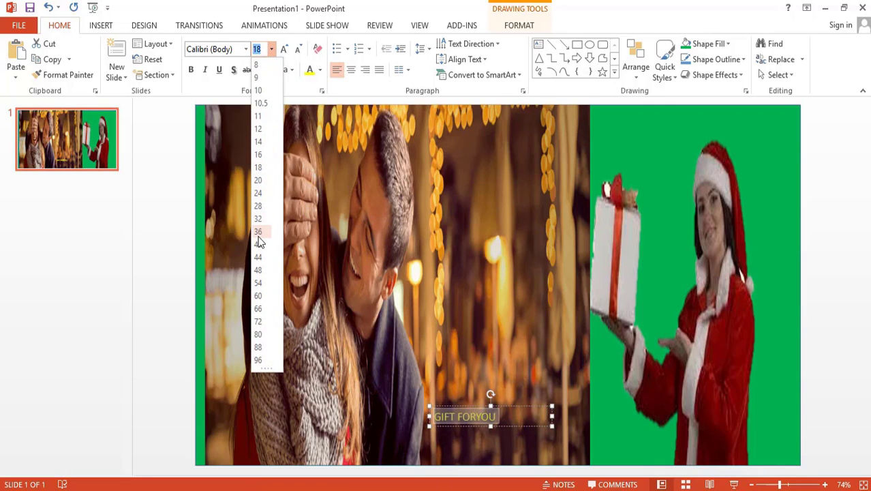
{"action": "left_click", "coordinate": [258, 180]}
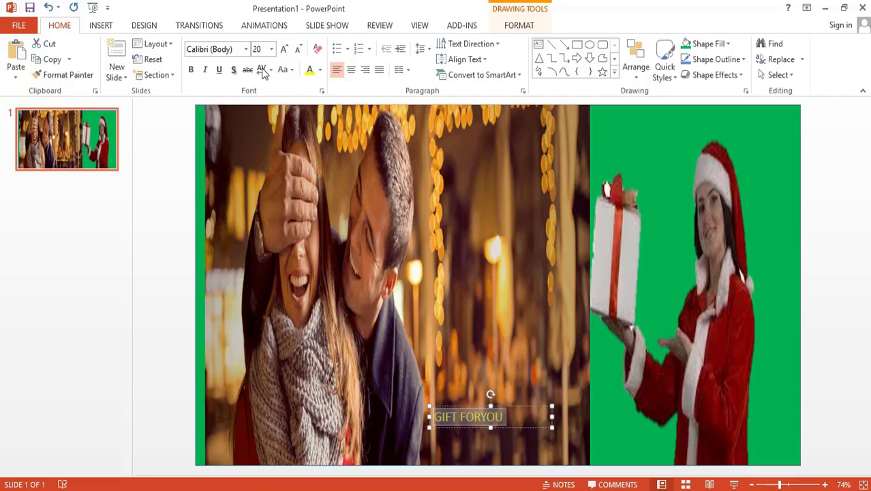
{"action": "left_click", "coordinate": [271, 49]}
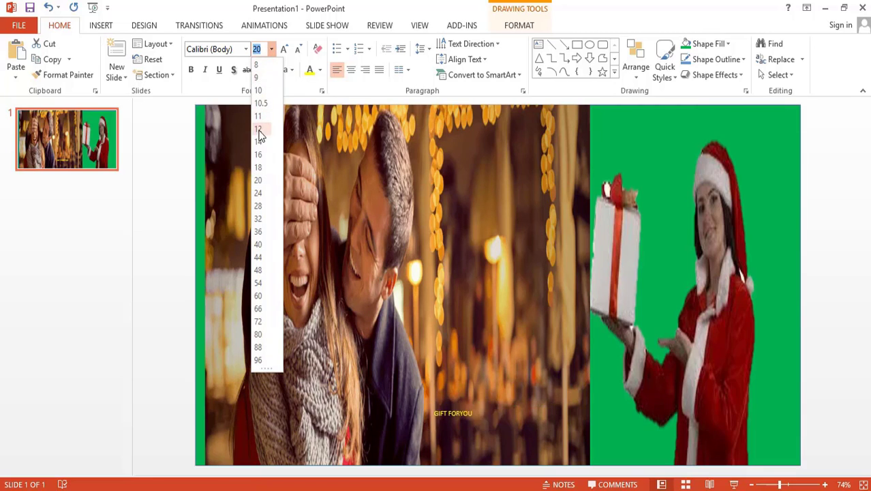
{"action": "left_click", "coordinate": [262, 208]}
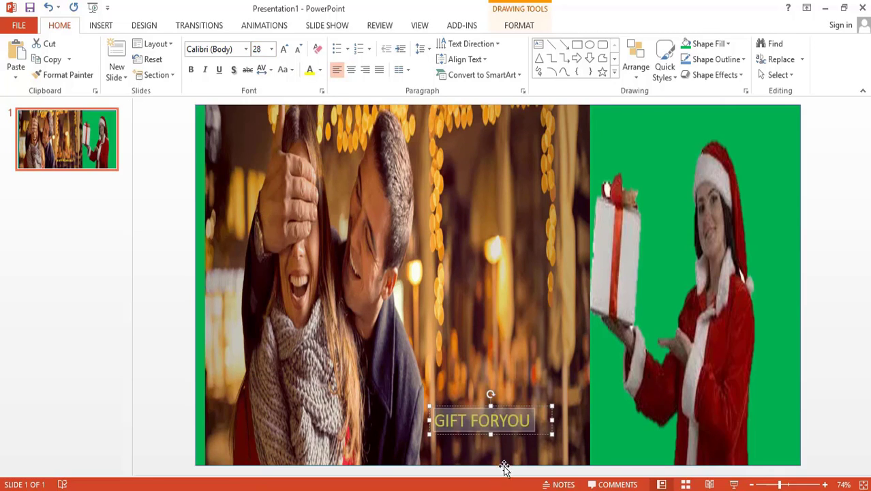
Correct the caption's spacing to 'GIFT FOR YOU' and select the whole caption.
{"action": "left_click", "coordinate": [502, 423]}
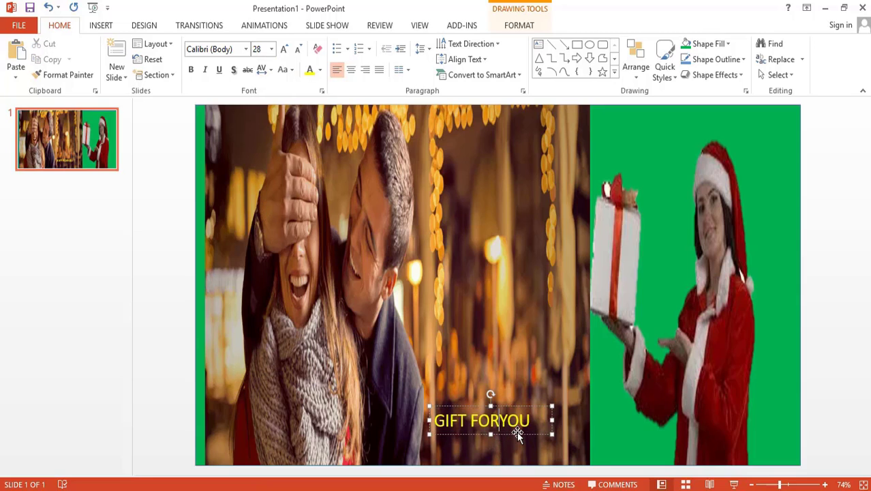
{"action": "left_click", "coordinate": [466, 344]}
{"action": "left_click", "coordinate": [465, 420]}
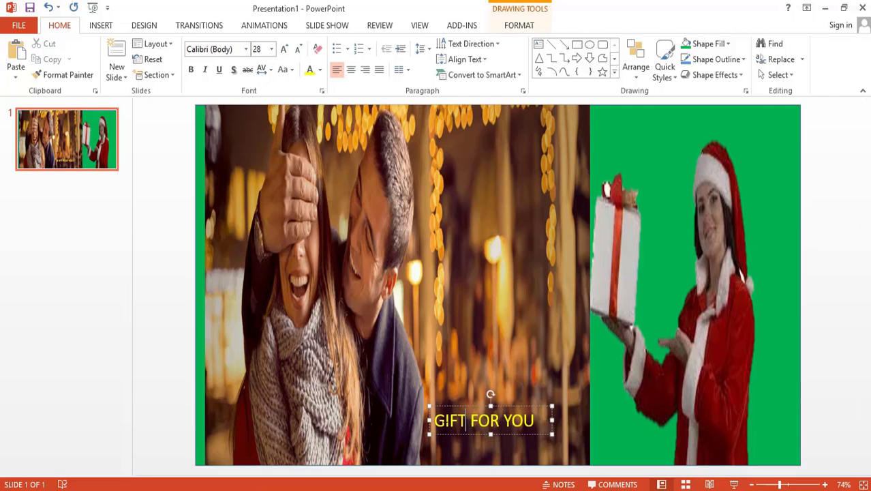
{"action": "left_click_drag", "start_coordinate": [434, 420], "coordinate": [538, 420]}
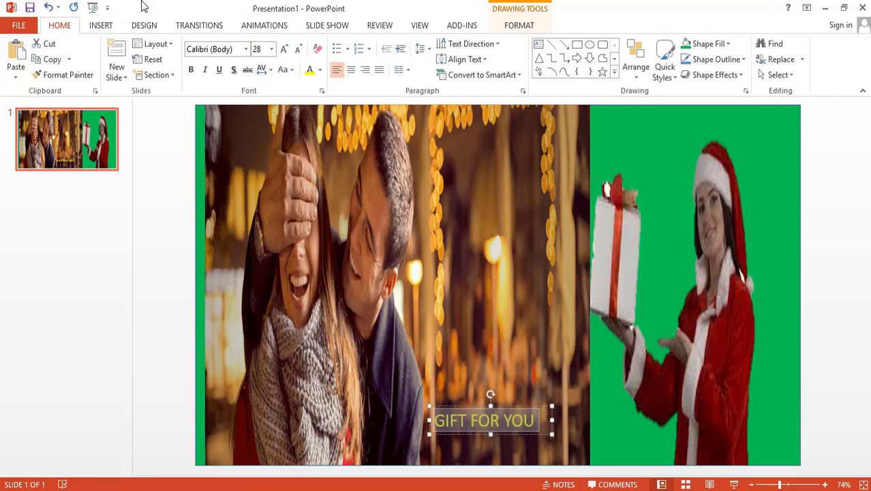
Set the caption to bold, underlined Adobe Gothic Std B, not italic.
{"action": "left_click", "coordinate": [245, 49]}
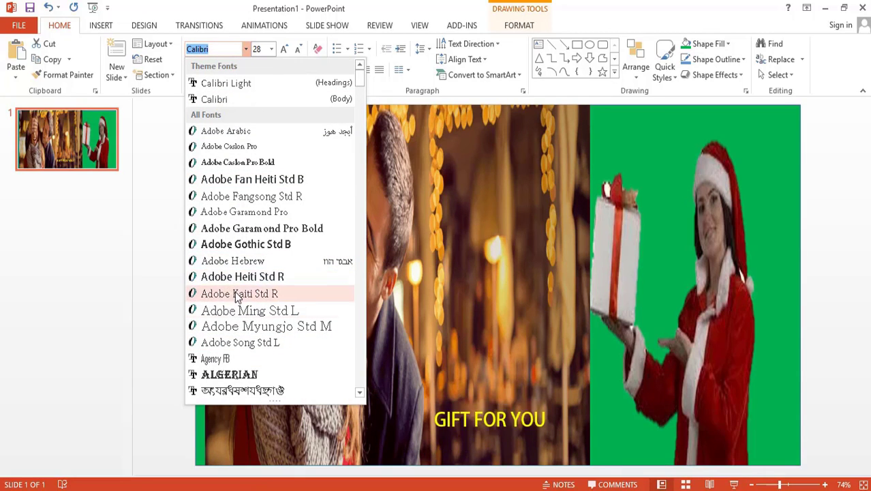
{"action": "left_click", "coordinate": [237, 245]}
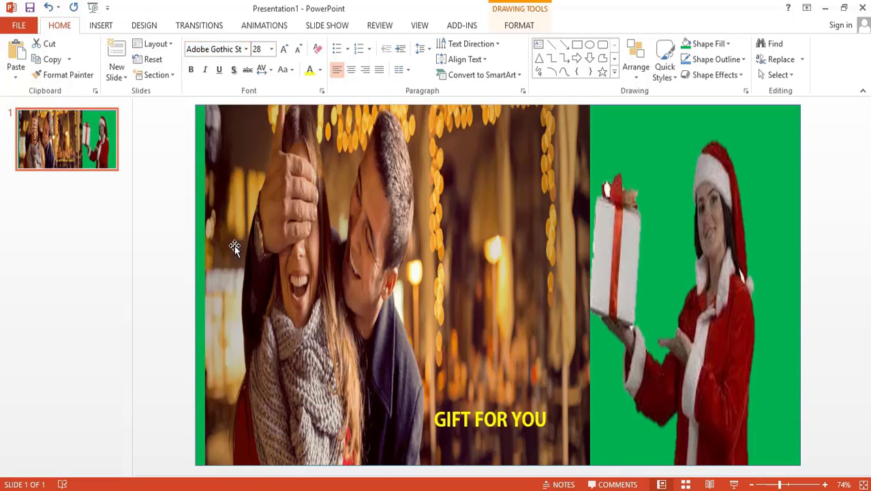
{"action": "left_click", "coordinate": [191, 70]}
{"action": "left_click", "coordinate": [208, 72]}
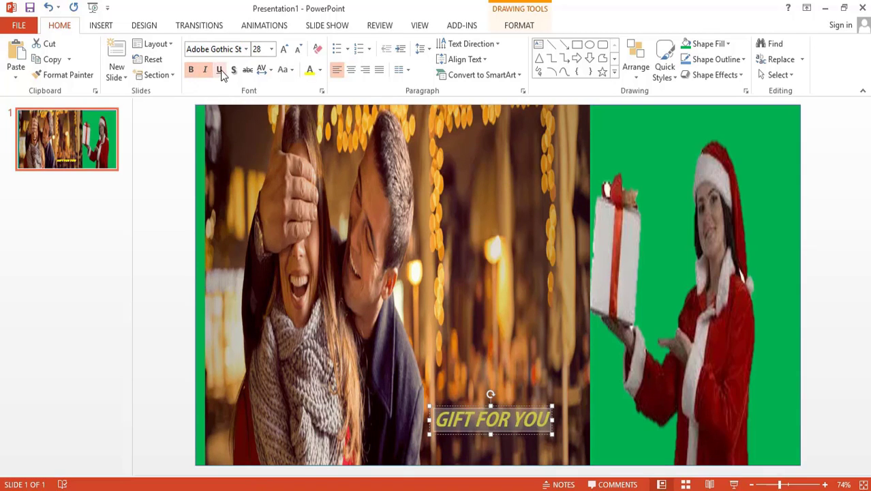
{"action": "left_click", "coordinate": [220, 71]}
{"action": "left_click", "coordinate": [204, 72]}
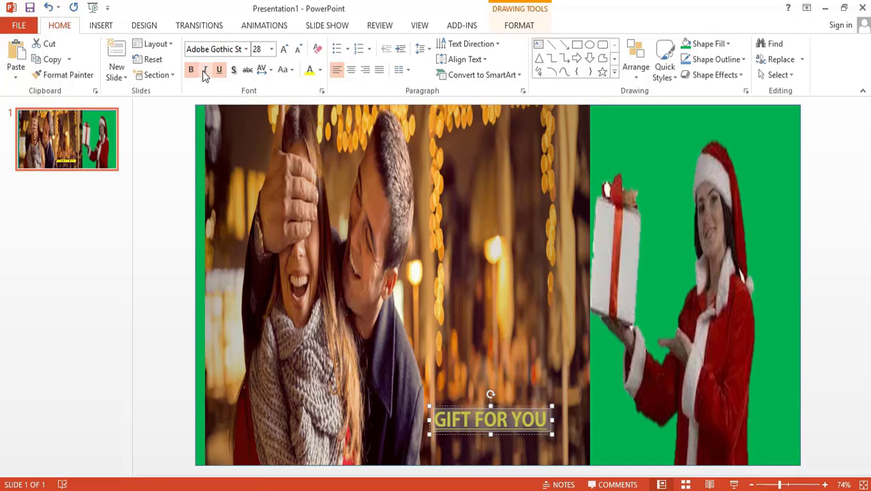
Stretch the couple photo to the slide's left edge and open Save As.
{"action": "left_click", "coordinate": [448, 311]}
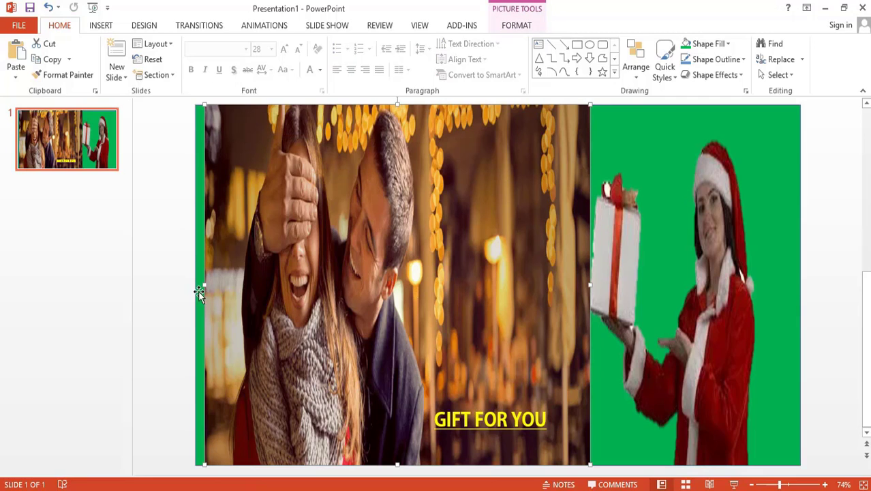
{"action": "left_click_drag", "start_coordinate": [205, 286], "coordinate": [195, 283]}
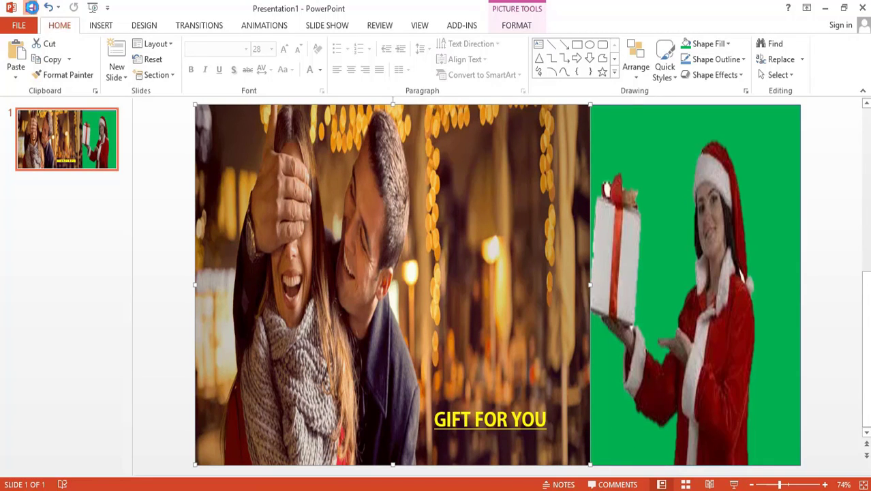
{"action": "left_click", "coordinate": [31, 8]}
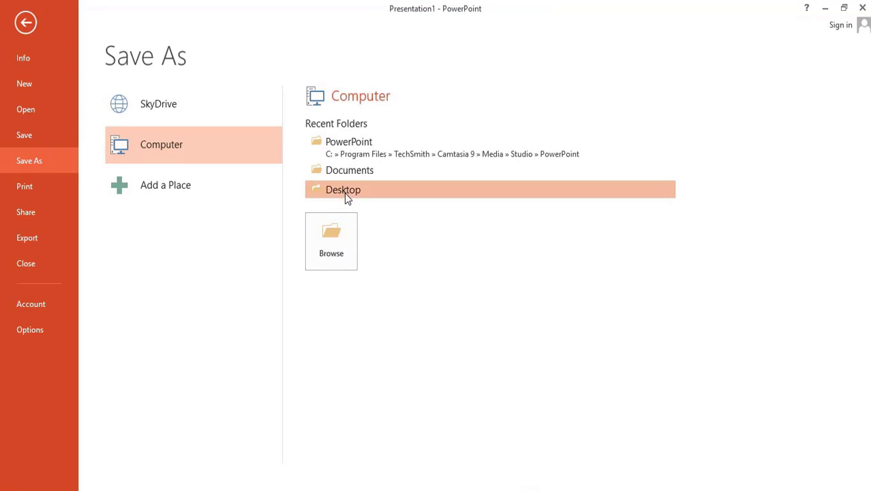
Save only the current slide to the Desktop as JPEG file 'THAMMAIL'.
{"action": "left_click", "coordinate": [344, 192]}
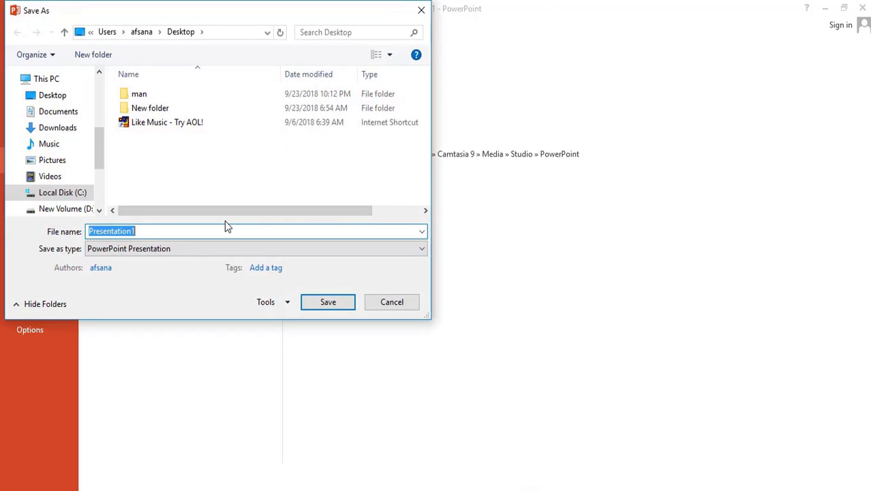
{"action": "type", "text": "TH"}
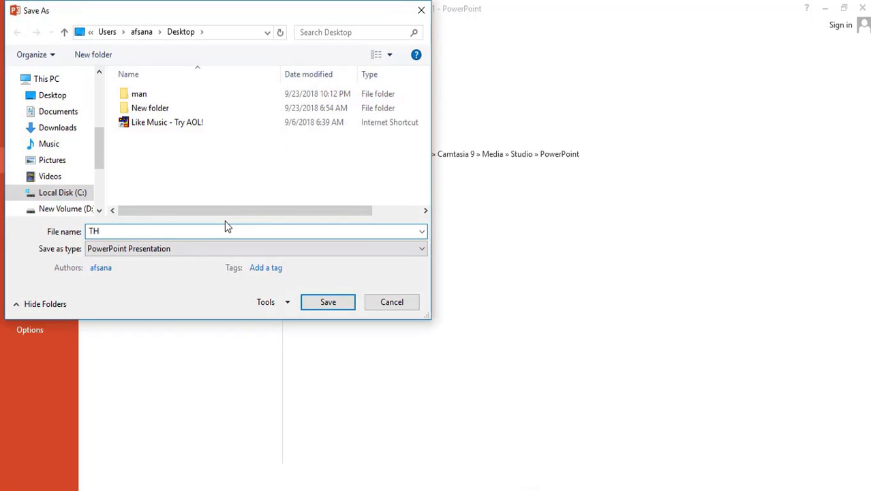
{"action": "type", "text": "AMM"}
{"action": "type", "text": "AIL"}
{"action": "left_click", "coordinate": [422, 249]}
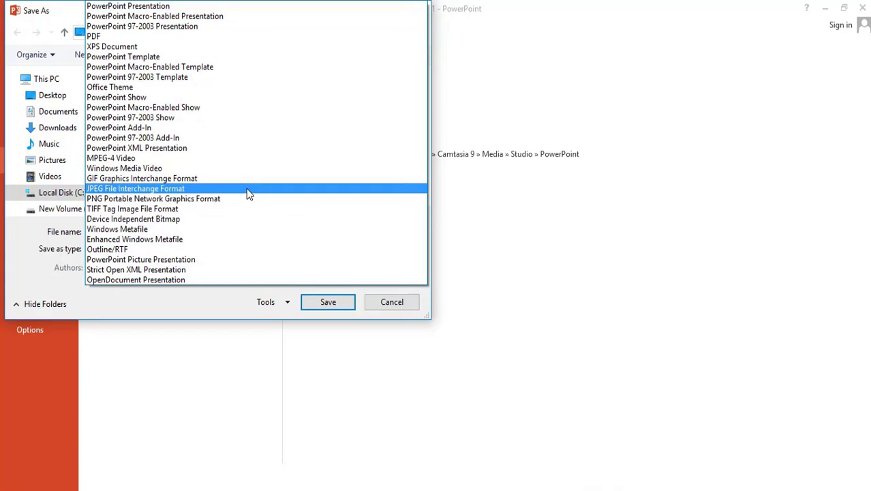
{"action": "left_click", "coordinate": [248, 193]}
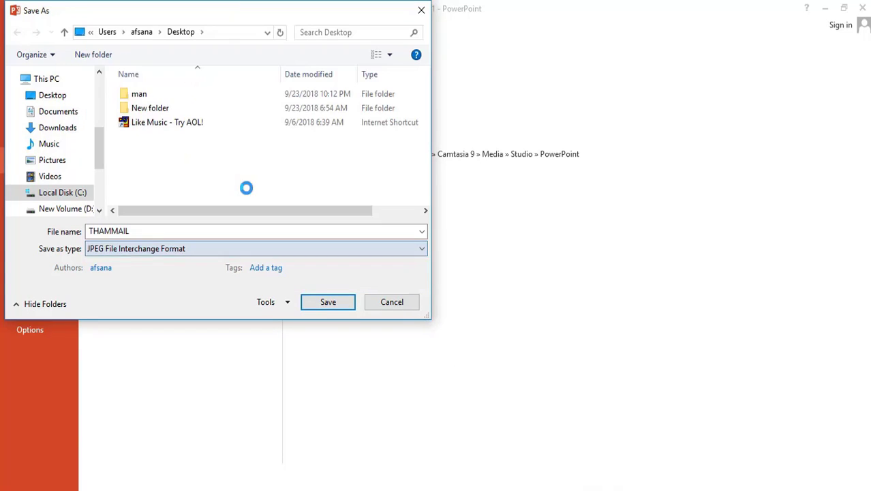
{"action": "left_click", "coordinate": [328, 304]}
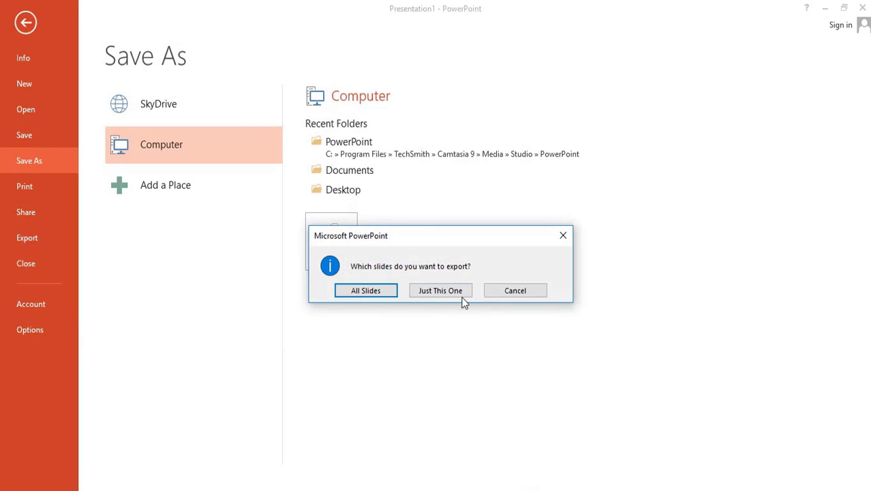
{"action": "left_click", "coordinate": [440, 290]}
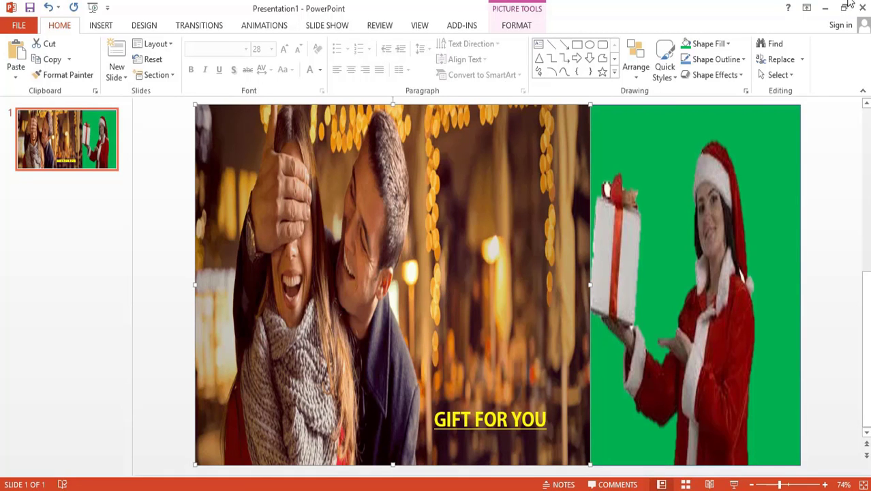
Minimize PowerPoint and open the THAMMAIL image from the desktop in Photos.
{"action": "left_click", "coordinate": [826, 8]}
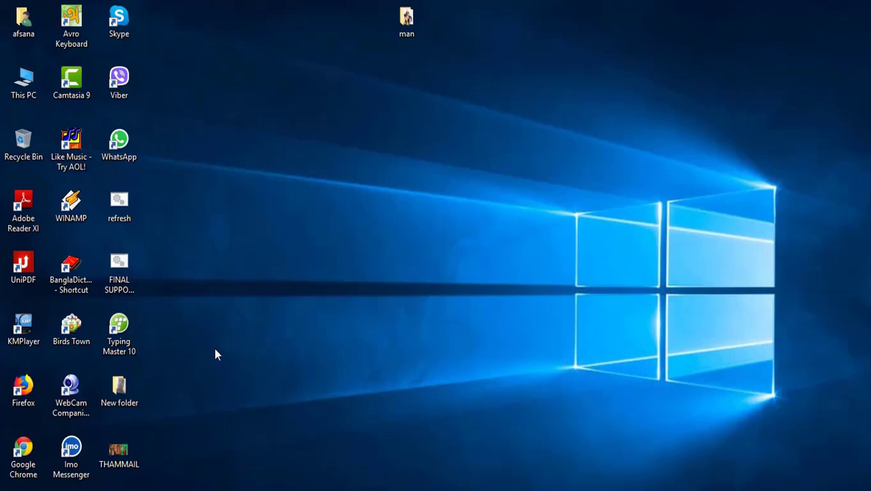
{"action": "double_click", "coordinate": [117, 456]}
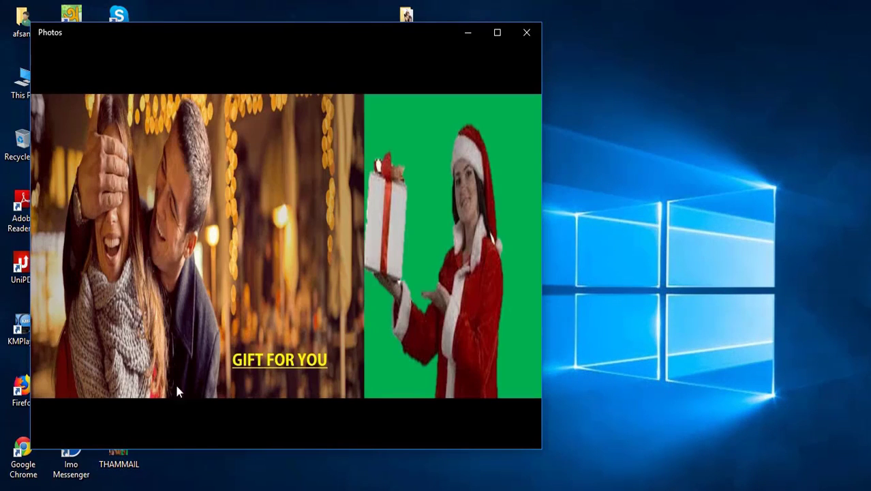